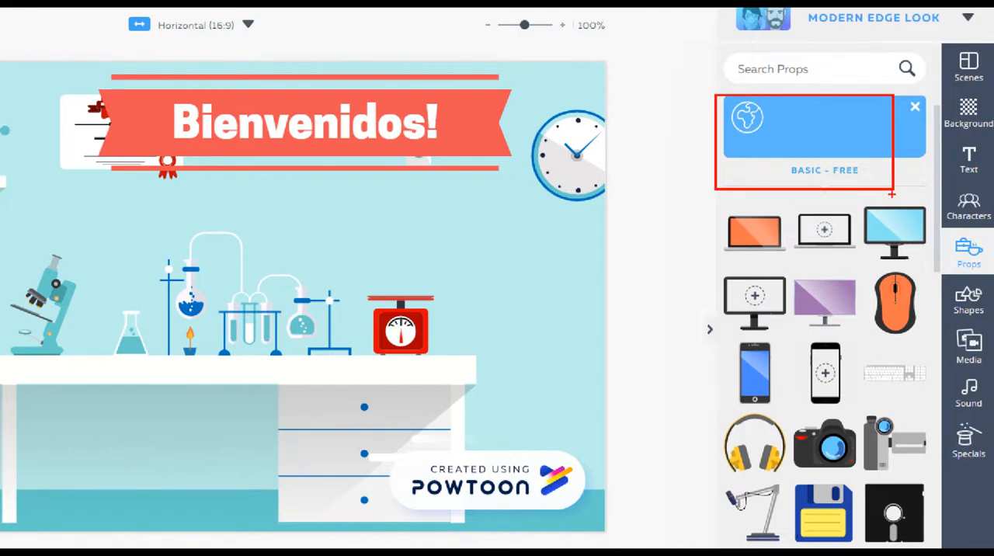
# Add the thumbs-up prop from the Basic - Free collection, enlarge it and place it below the Bienvenidos! banner, above the lab equipment.
pyautogui.moveTo(712, 203)
pyautogui.mouseDown()
pyautogui.moveTo(902, 528)
pyautogui.moveTo(925, 543)
pyautogui.mouseUp()
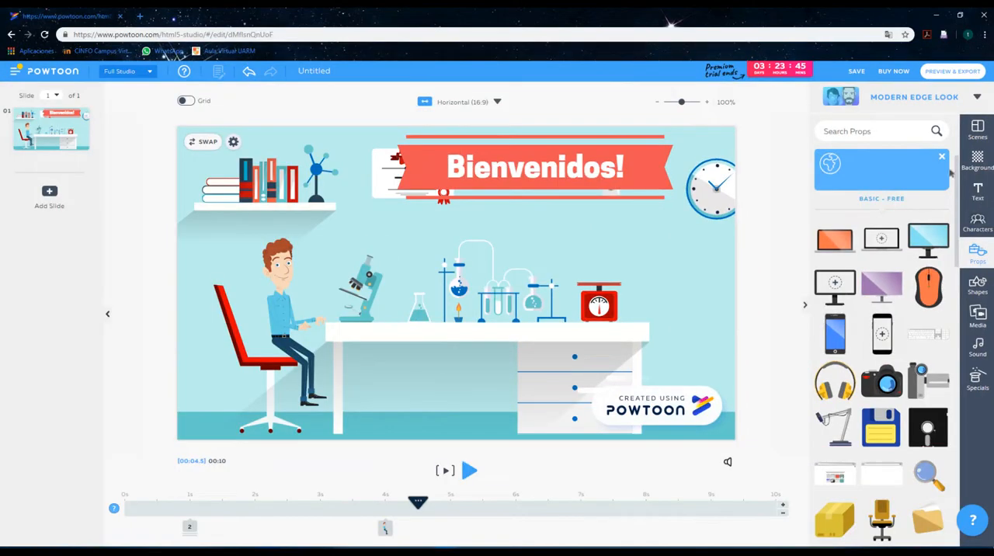
pyautogui.scroll(-5, 908, 309)
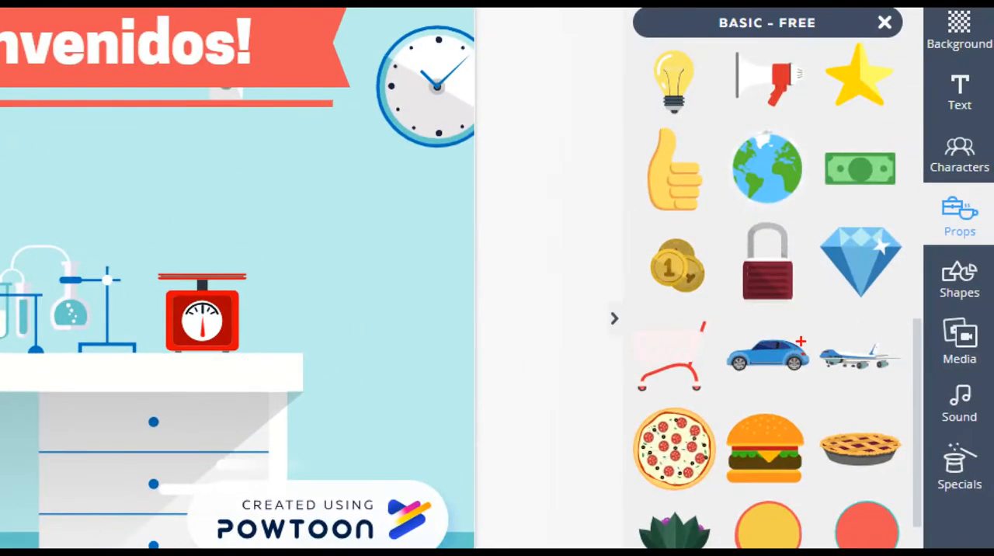
pyautogui.moveTo(635, 122); pyautogui.dragTo(710, 235)
pyautogui.press('Escape')
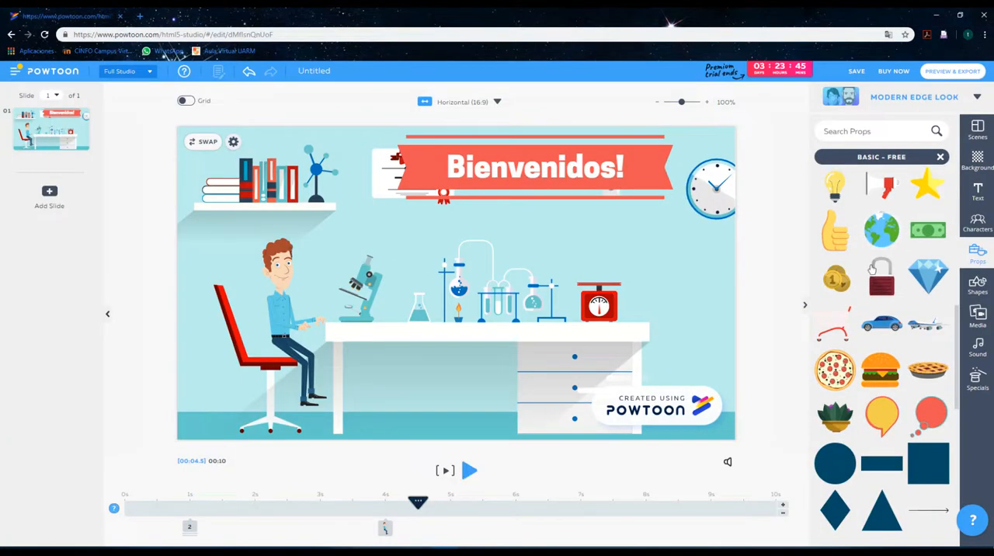
pyautogui.click(837, 234)
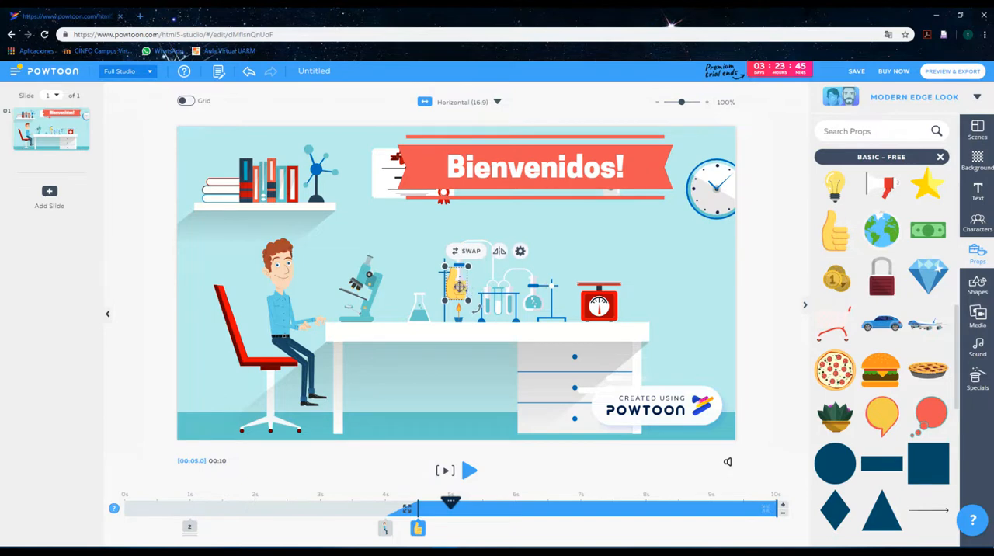
pyautogui.moveTo(466, 293); pyautogui.dragTo(622, 229)
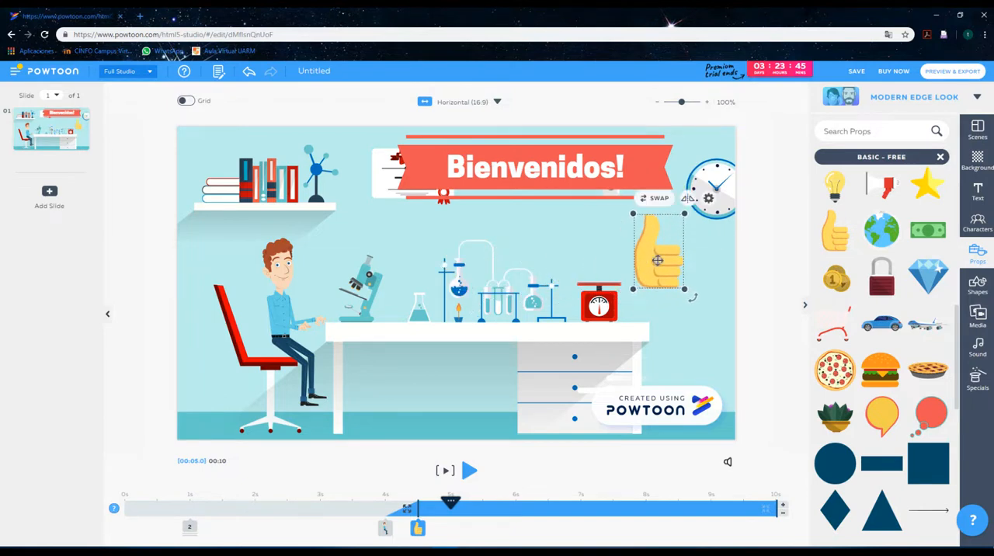
pyautogui.moveTo(658, 260); pyautogui.dragTo(551, 251)
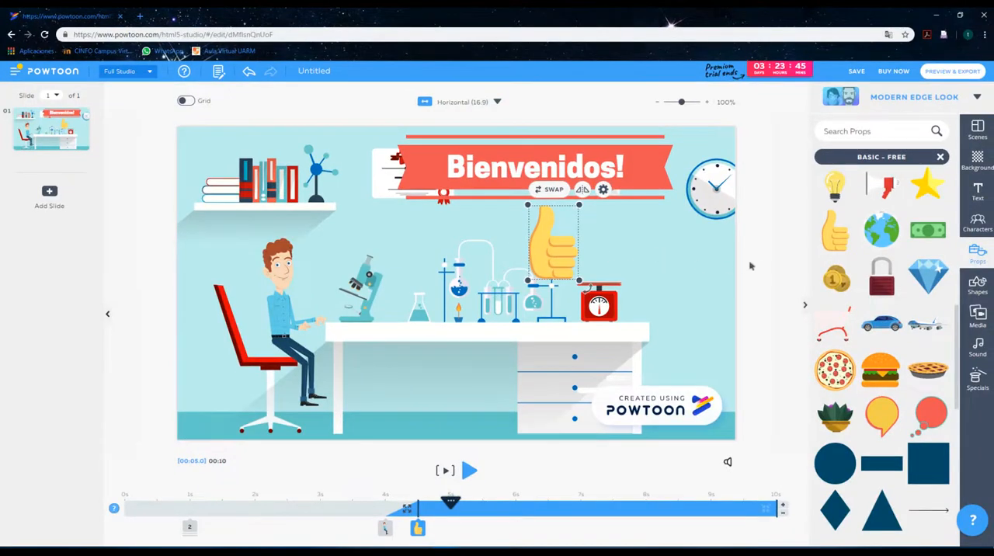
pyautogui.click(754, 265)
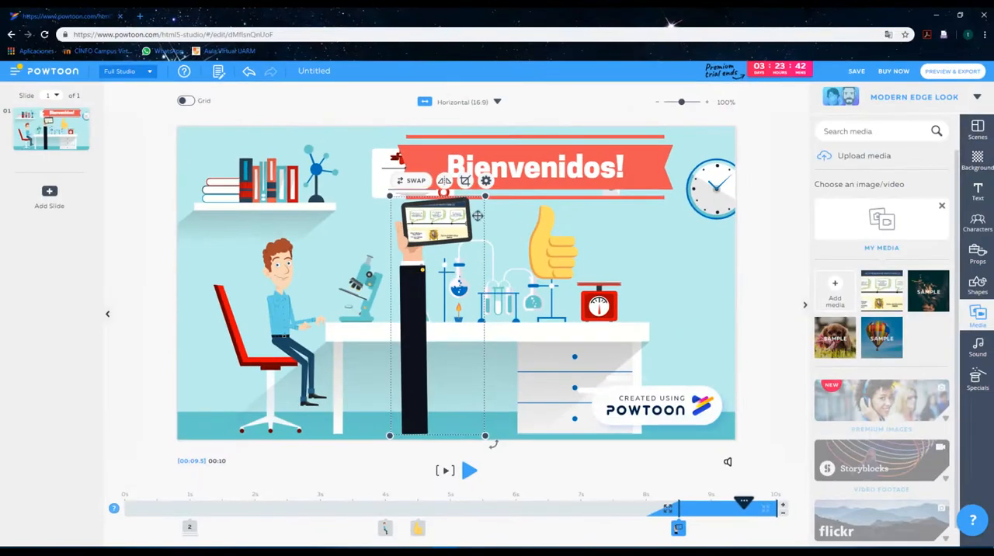
# Shrink the arm-with-tablet image, tilt it counterclockwise and place it above the desk's right end, beside the red scale.
pyautogui.moveTo(485, 197); pyautogui.dragTo(436, 325)
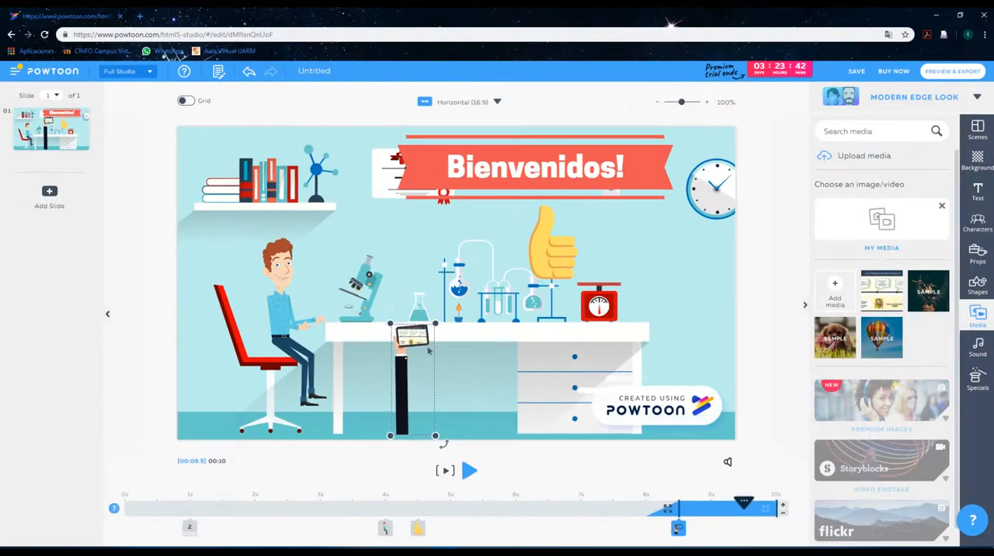
pyautogui.moveTo(403, 378); pyautogui.dragTo(592, 332)
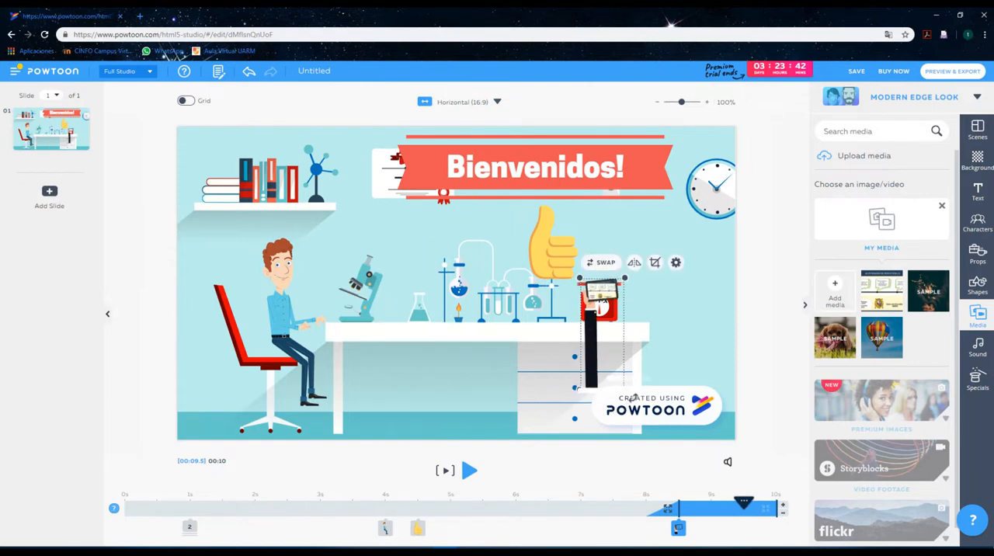
pyautogui.moveTo(629, 396); pyautogui.dragTo(674, 340)
pyautogui.moveTo(617, 354); pyautogui.dragTo(694, 287)
pyautogui.click(697, 348)
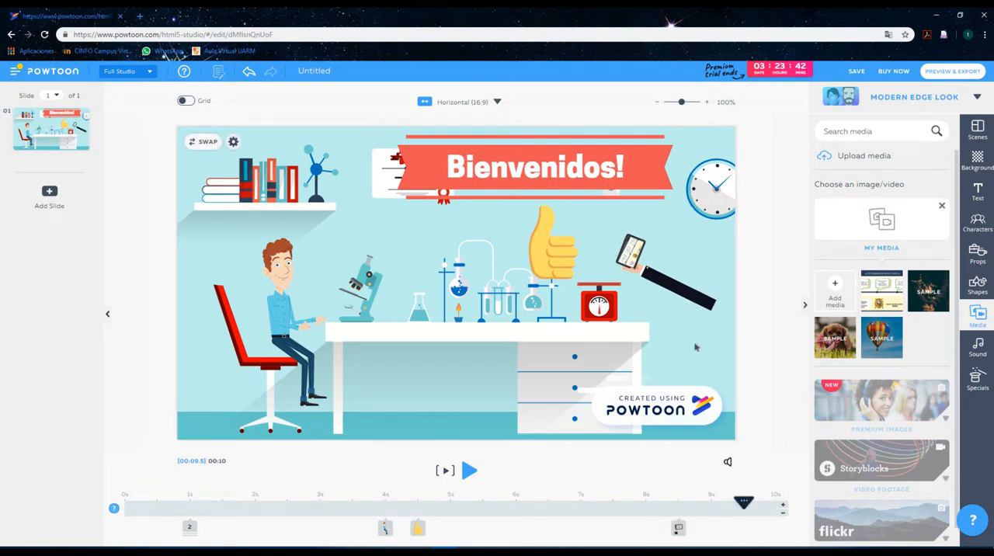
# Examine the sound library's options for adding music, including the upload sources and accepted file formats.
pyautogui.click(977, 347)
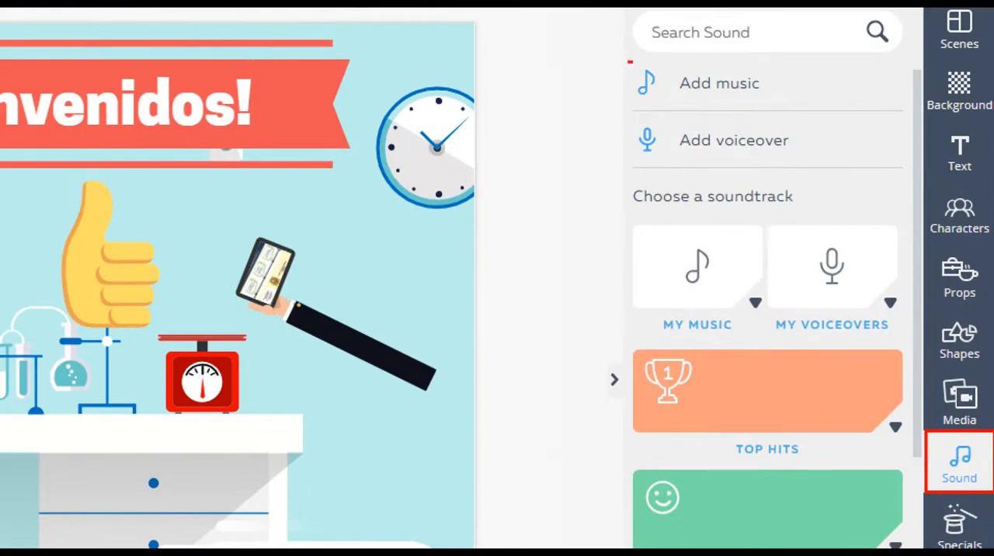
pyautogui.moveTo(629, 61)
pyautogui.mouseDown()
pyautogui.moveTo(777, 108)
pyautogui.moveTo(800, 108)
pyautogui.moveTo(818, 75)
pyautogui.mouseUp()
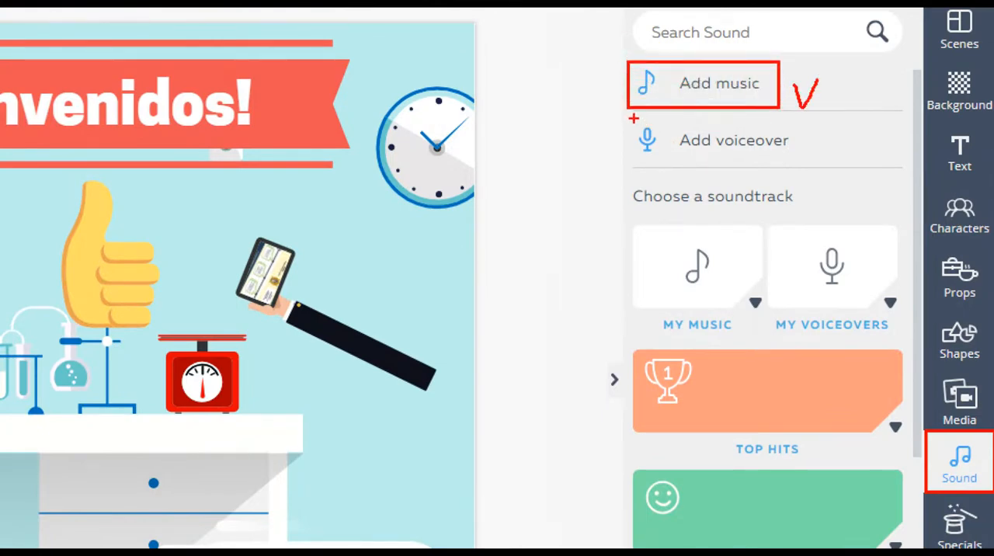
pyautogui.moveTo(634, 118)
pyautogui.mouseDown()
pyautogui.moveTo(801, 164)
pyautogui.moveTo(857, 116)
pyautogui.mouseUp()
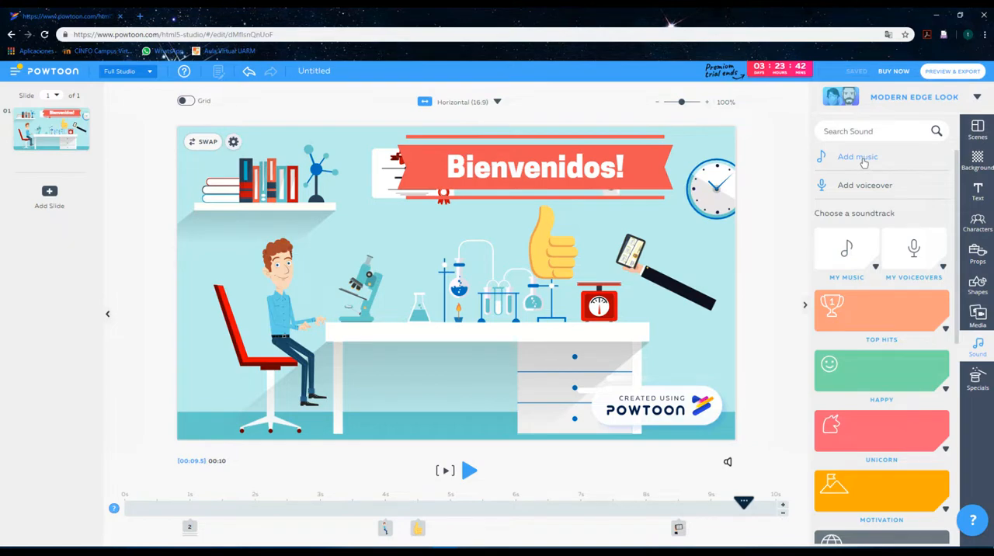
pyautogui.click(857, 158)
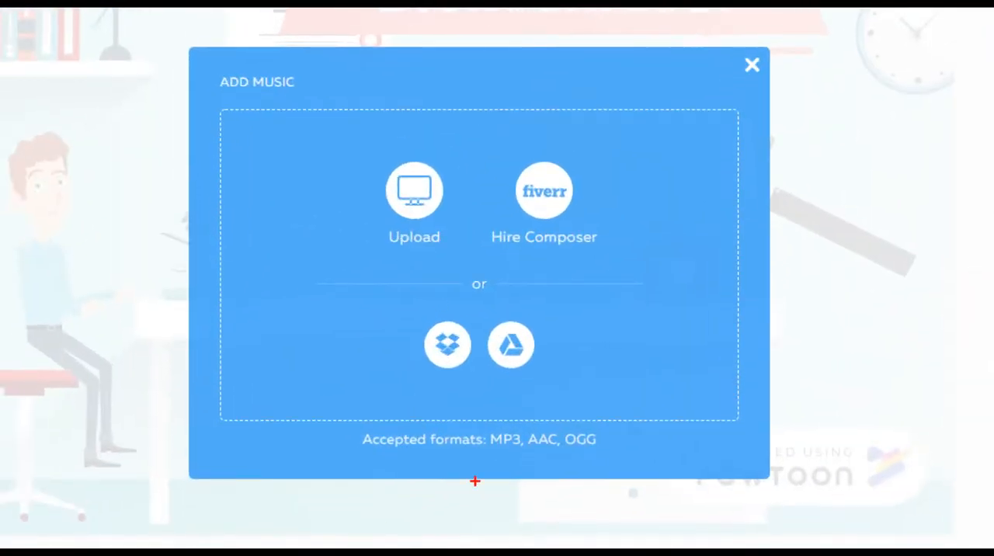
pyautogui.moveTo(480, 416); pyautogui.dragTo(616, 459)
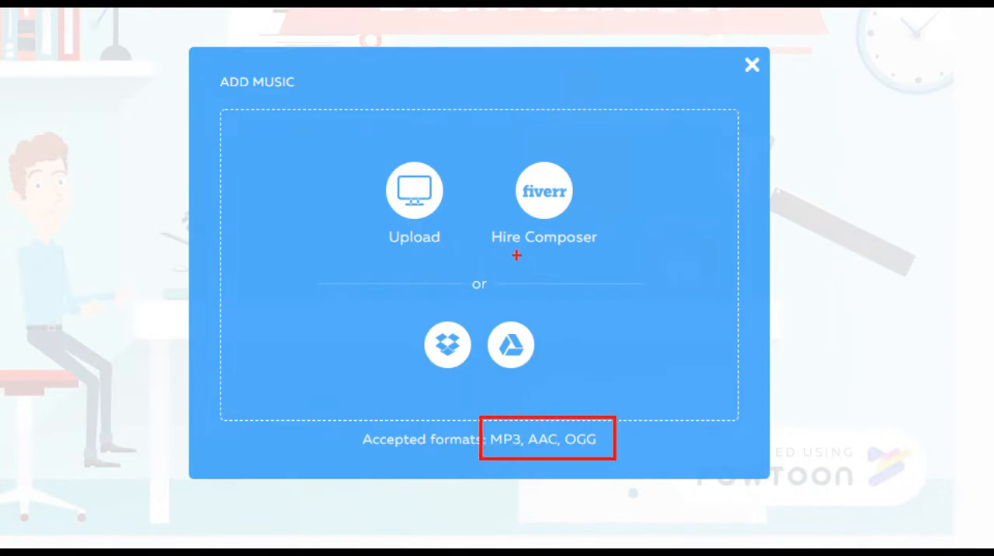
pyautogui.moveTo(436, 153)
pyautogui.mouseDown()
pyautogui.moveTo(380, 145)
pyautogui.moveTo(355, 197)
pyautogui.moveTo(373, 258)
pyautogui.moveTo(412, 272)
pyautogui.mouseUp()
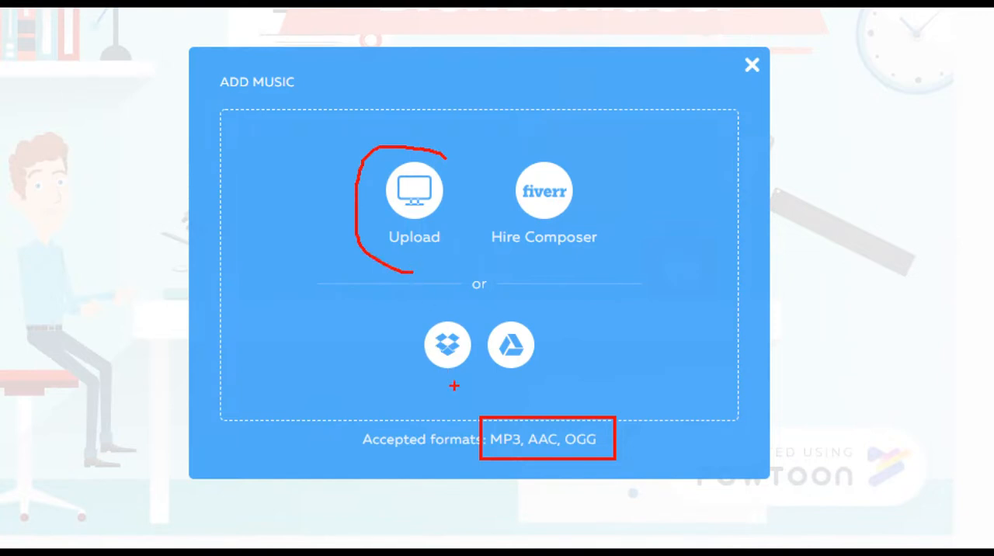
pyautogui.moveTo(454, 378); pyautogui.dragTo(443, 419)
pyautogui.moveTo(537, 368); pyautogui.dragTo(604, 374)
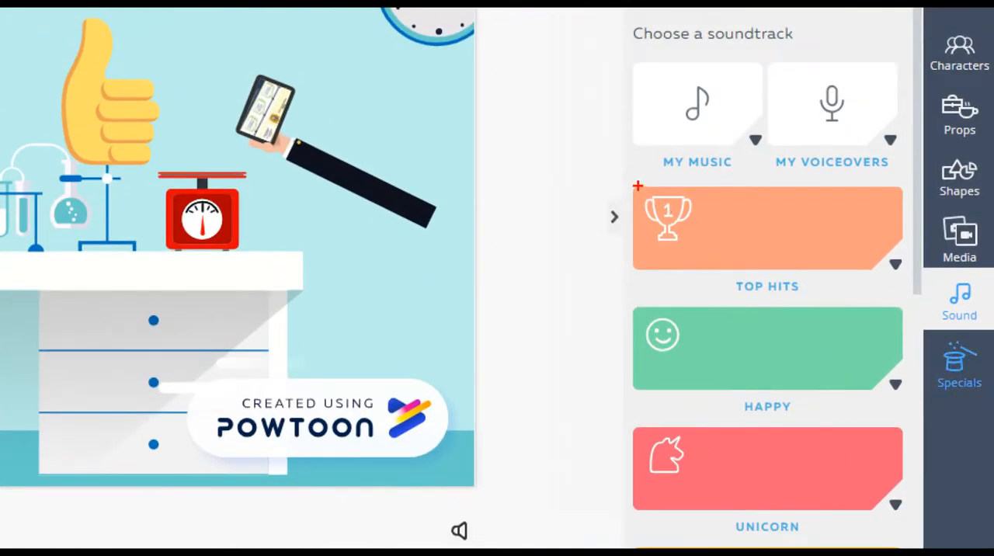
# Use the Next Step Up track from the Top Hits collection as the soundtrack.
pyautogui.moveTo(629, 181); pyautogui.dragTo(913, 302)
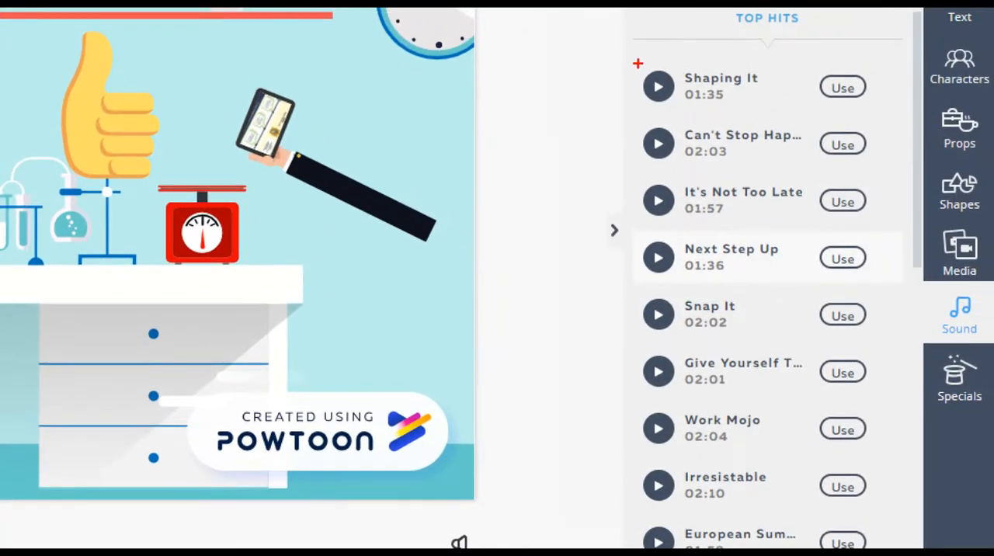
pyautogui.moveTo(638, 63); pyautogui.dragTo(773, 114)
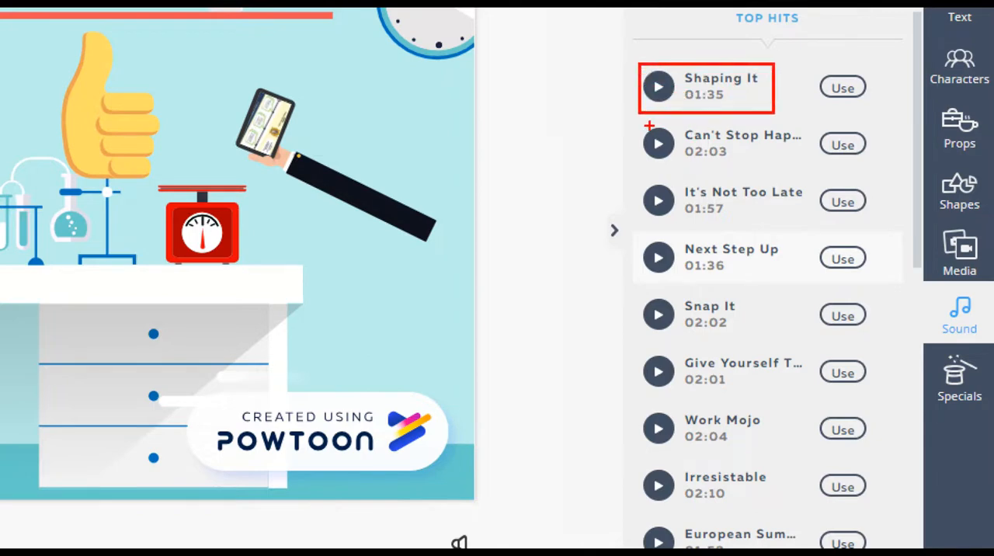
pyautogui.moveTo(648, 125); pyautogui.dragTo(769, 176)
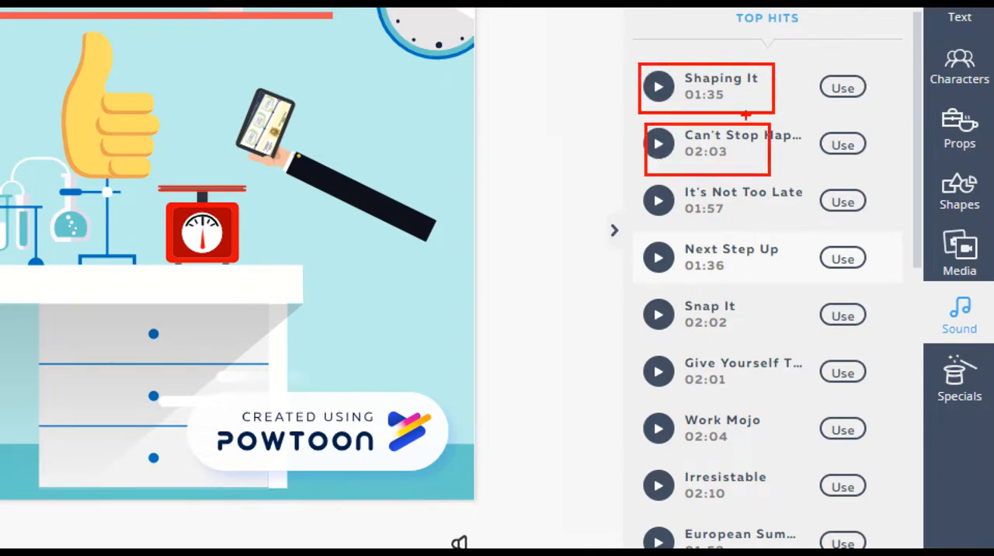
pyautogui.moveTo(819, 180); pyautogui.dragTo(870, 219)
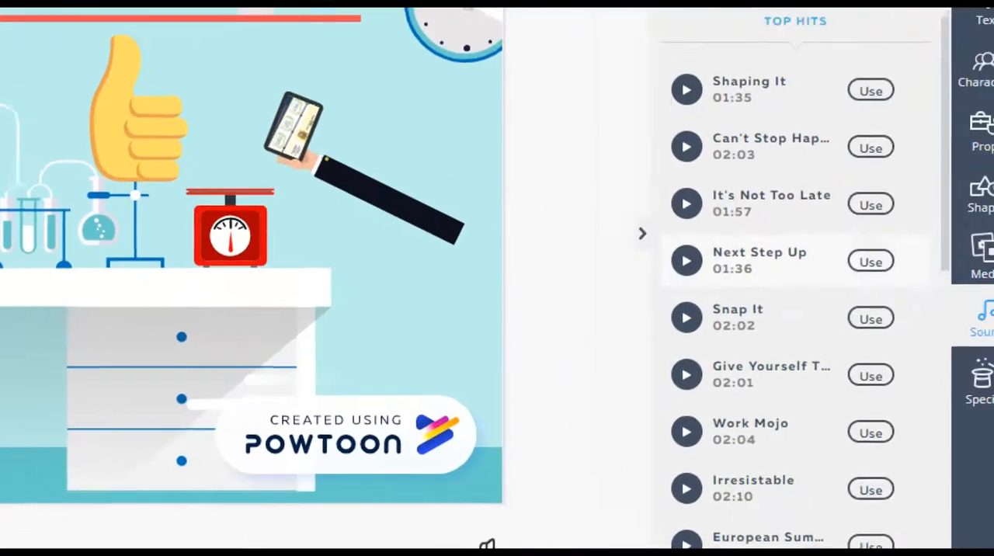
pyautogui.moveTo(828, 236); pyautogui.dragTo(886, 271)
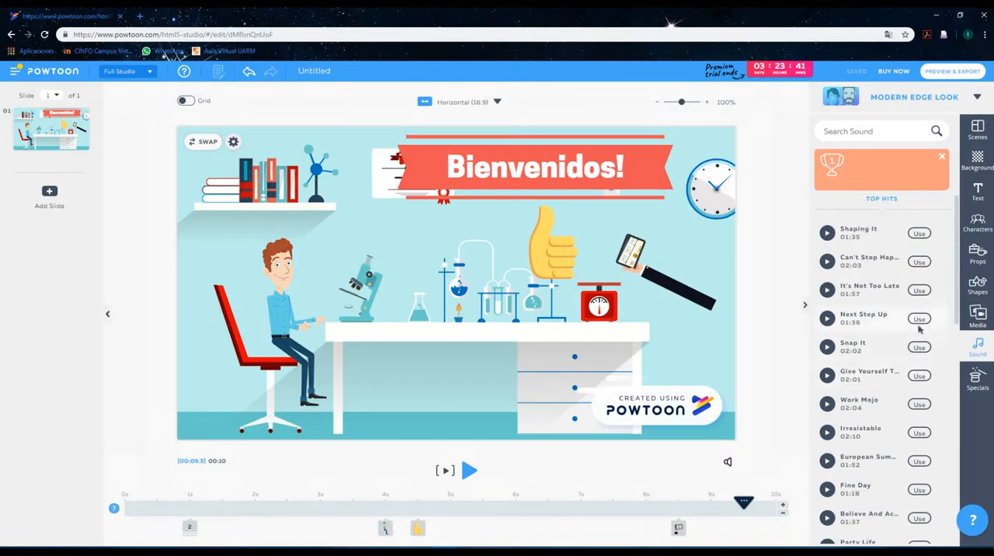
pyautogui.click(851, 256)
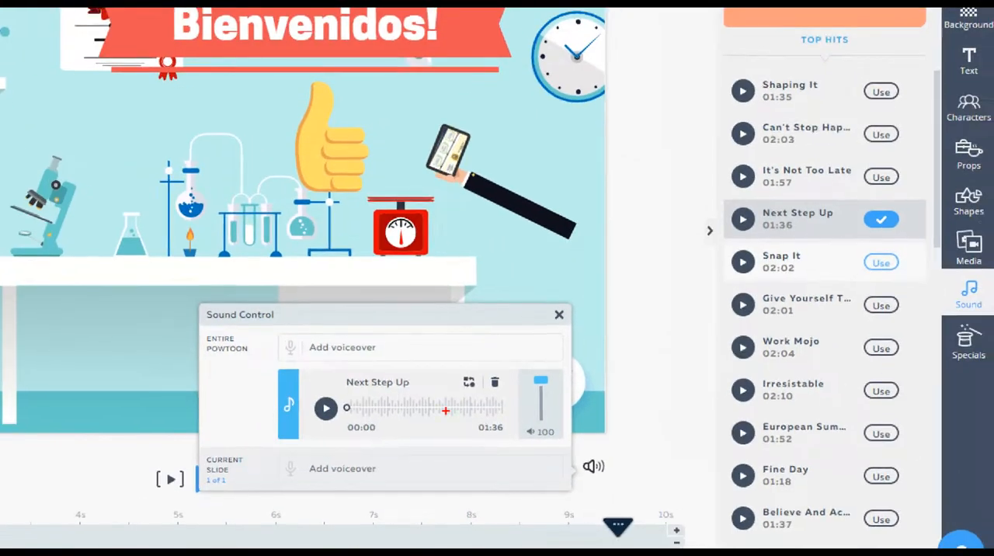
# Set the Next Step Up soundtrack's volume to 30 and close the Sound Control window.
pyautogui.moveTo(198, 298); pyautogui.dragTo(617, 500)
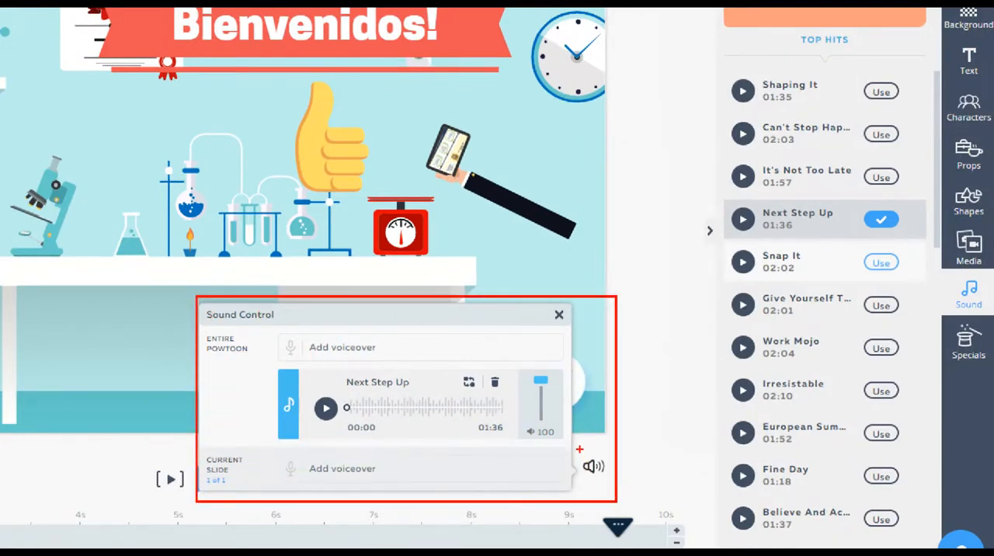
pyautogui.moveTo(578, 449); pyautogui.dragTo(610, 481)
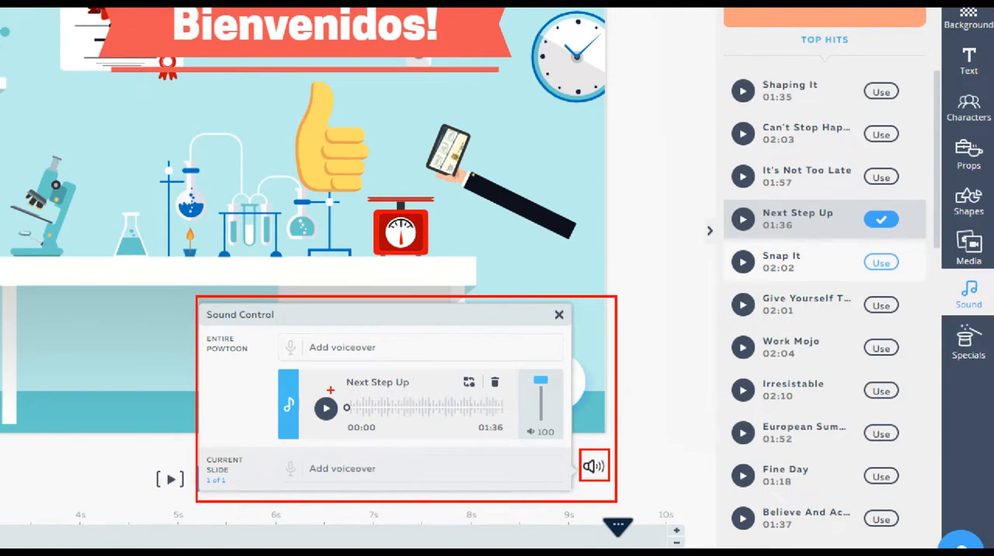
pyautogui.press('Escape')
pyautogui.hotkey('ctrl', '1')
pyautogui.click(698, 465)
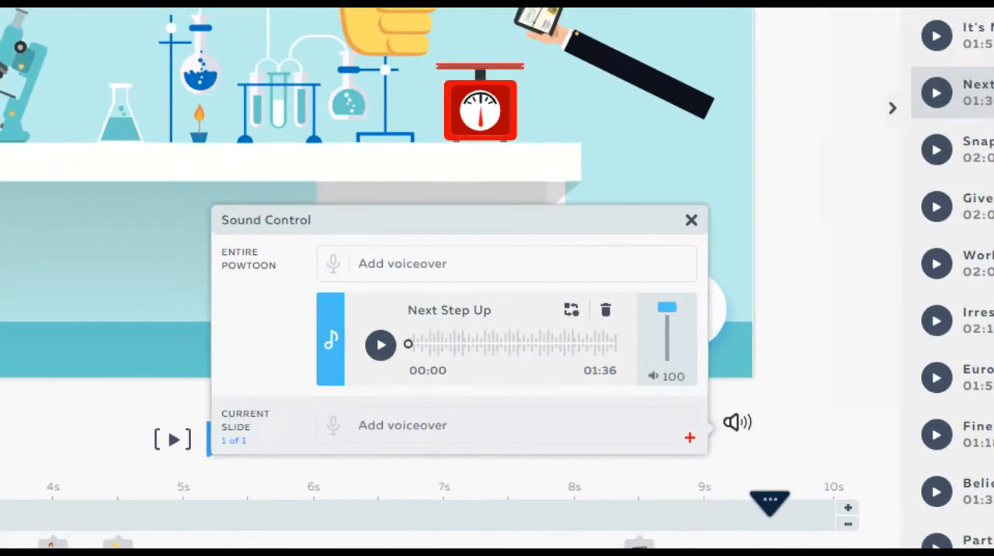
pyautogui.moveTo(595, 288); pyautogui.dragTo(618, 323)
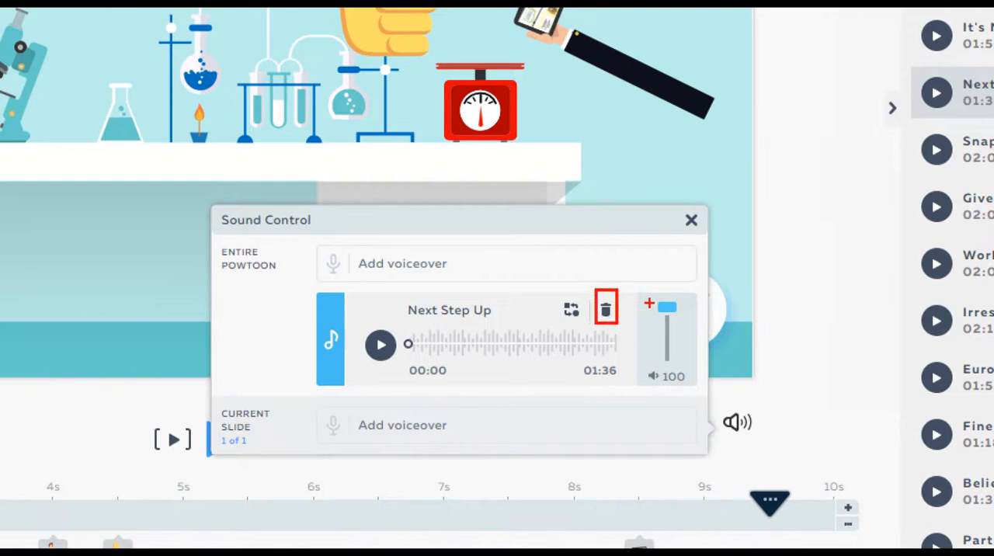
pyautogui.moveTo(646, 291); pyautogui.dragTo(686, 365)
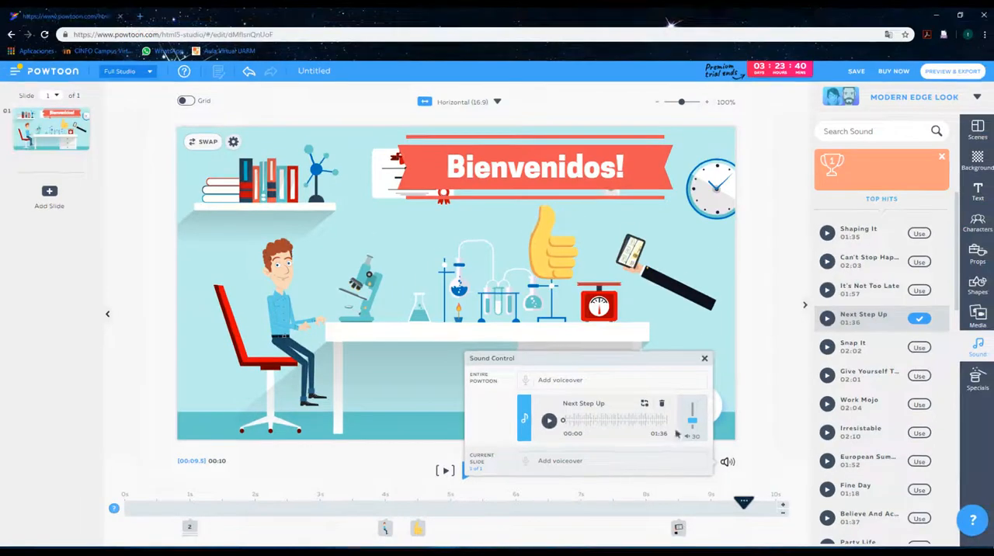
pyautogui.click(704, 360)
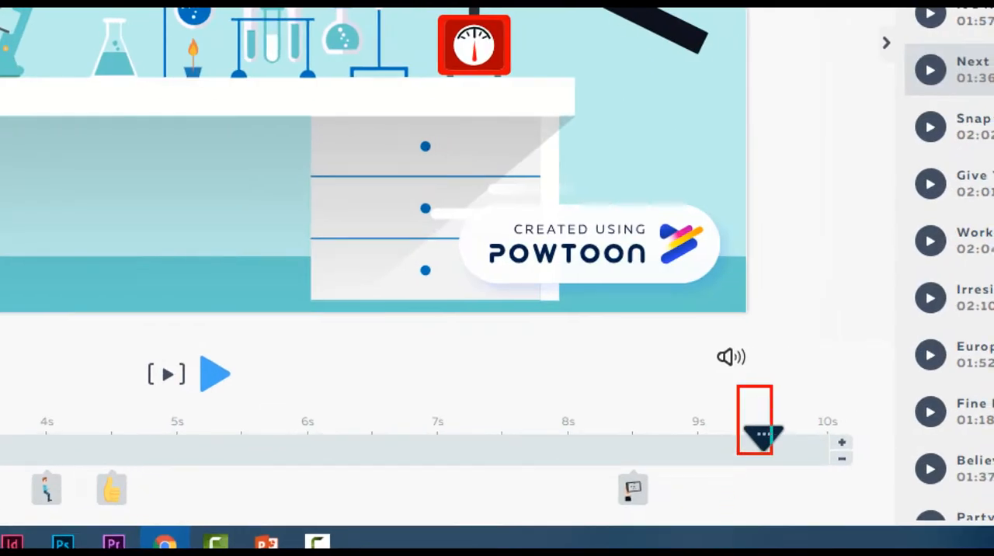
# Return the playhead to 0s and play the slide to preview its animation and sound.
pyautogui.press('Escape')
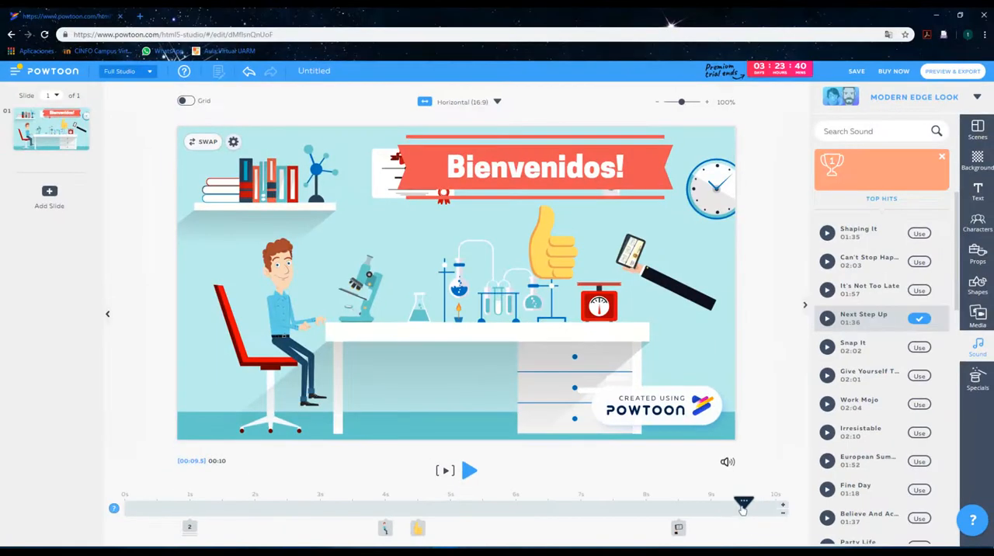
pyautogui.moveTo(743, 506); pyautogui.dragTo(125, 501)
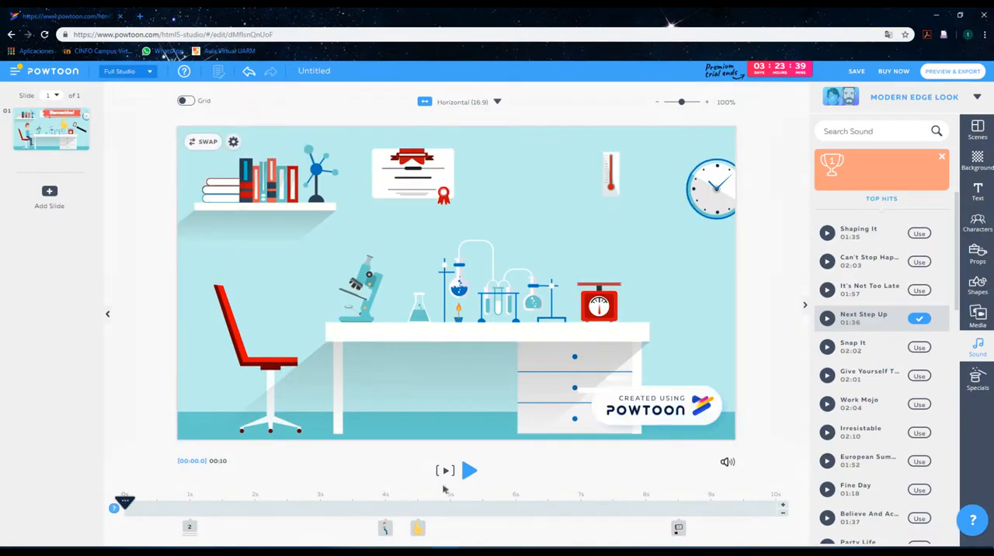
pyautogui.hotkey('ctrl', '1')
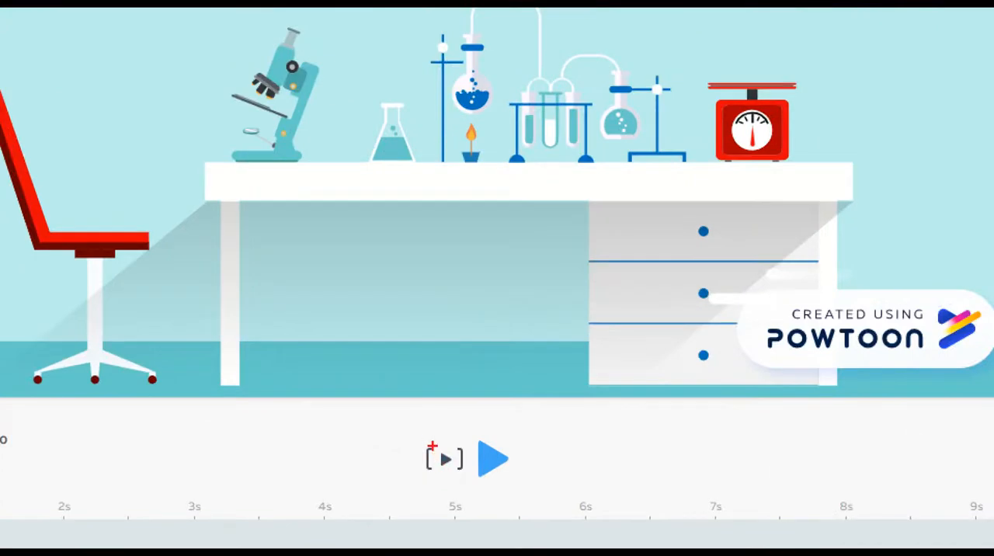
pyautogui.moveTo(419, 429); pyautogui.dragTo(470, 486)
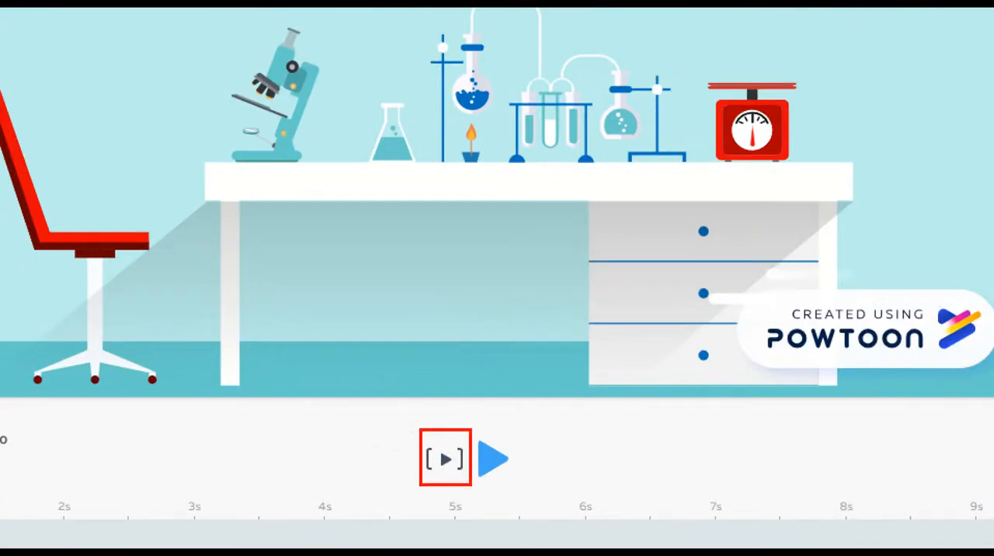
pyautogui.press('Escape')
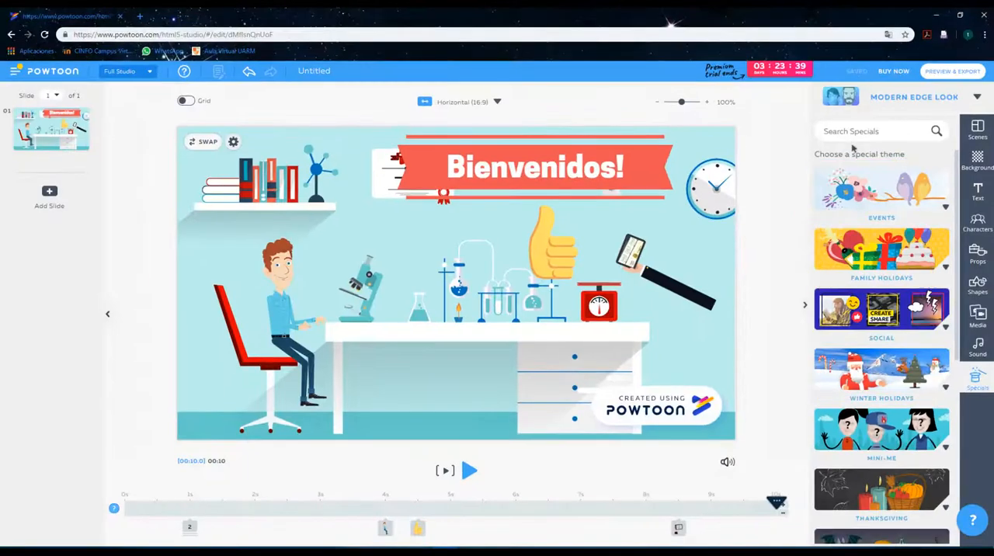
# Add the brown-haired Cupid from the Events specials to the slide beside the microscope and rotate it clockwise.
pyautogui.click(940, 208)
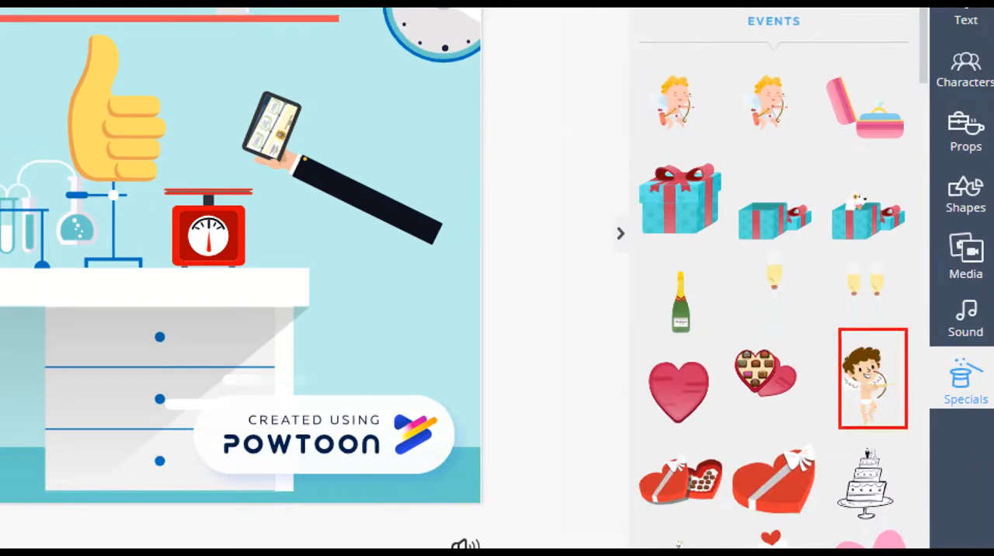
pyautogui.moveTo(932, 347); pyautogui.dragTo(993, 425)
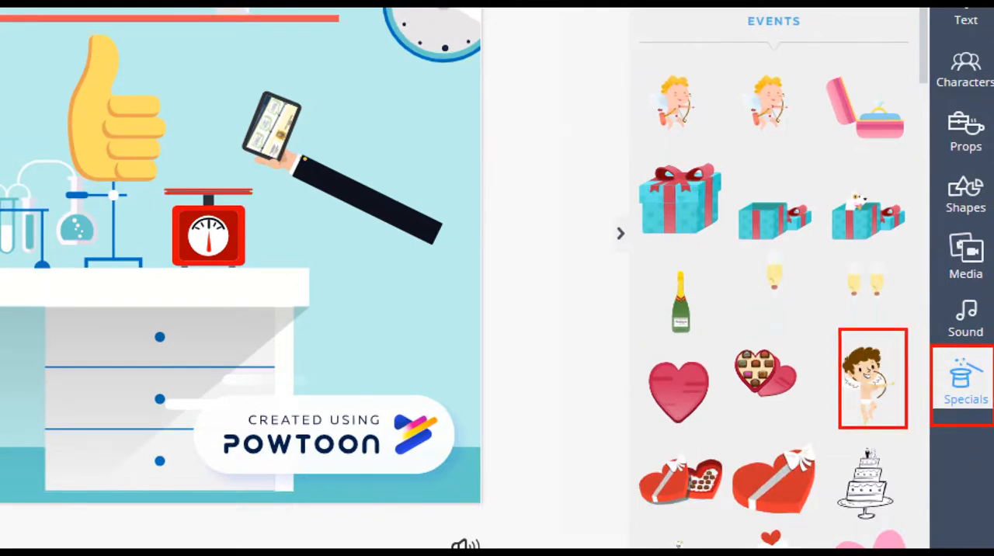
pyautogui.moveTo(817, 335); pyautogui.dragTo(830, 352)
pyautogui.press('Escape')
pyautogui.moveTo(873, 386); pyautogui.dragTo(404, 312)
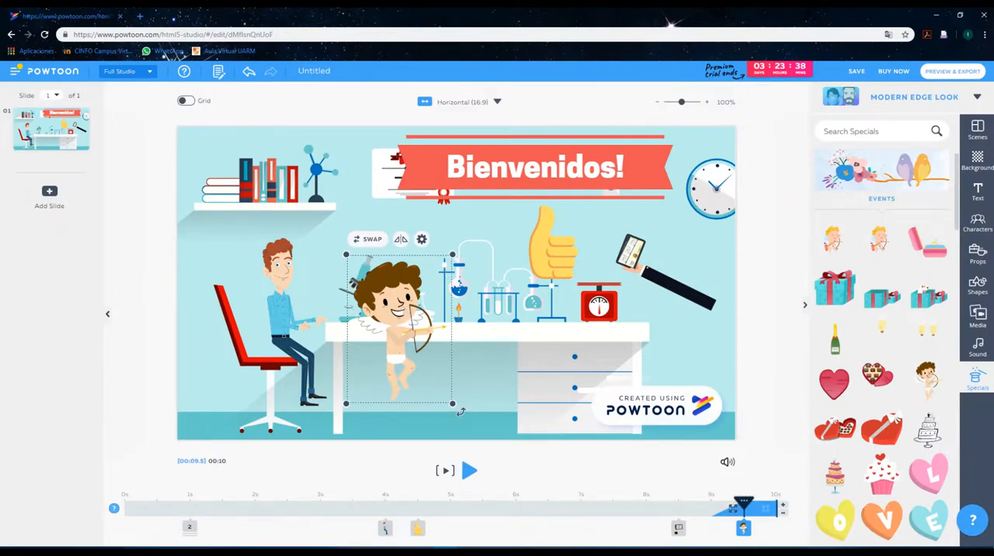
pyautogui.moveTo(459, 412); pyautogui.dragTo(409, 429)
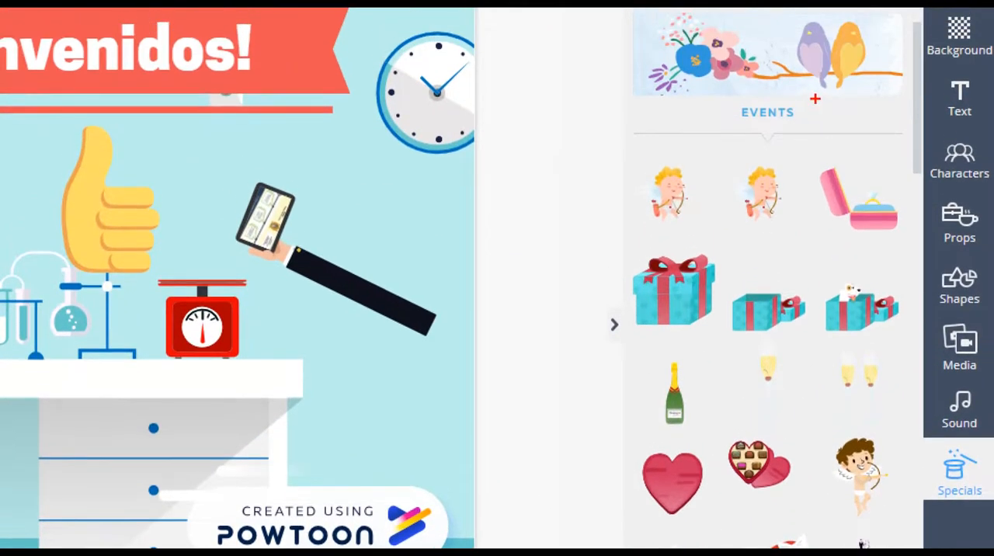
# Collapse the specials library beside the slide.
pyautogui.moveTo(621, 55)
pyautogui.mouseDown()
pyautogui.moveTo(773, 436)
pyautogui.moveTo(916, 498)
pyautogui.mouseUp()
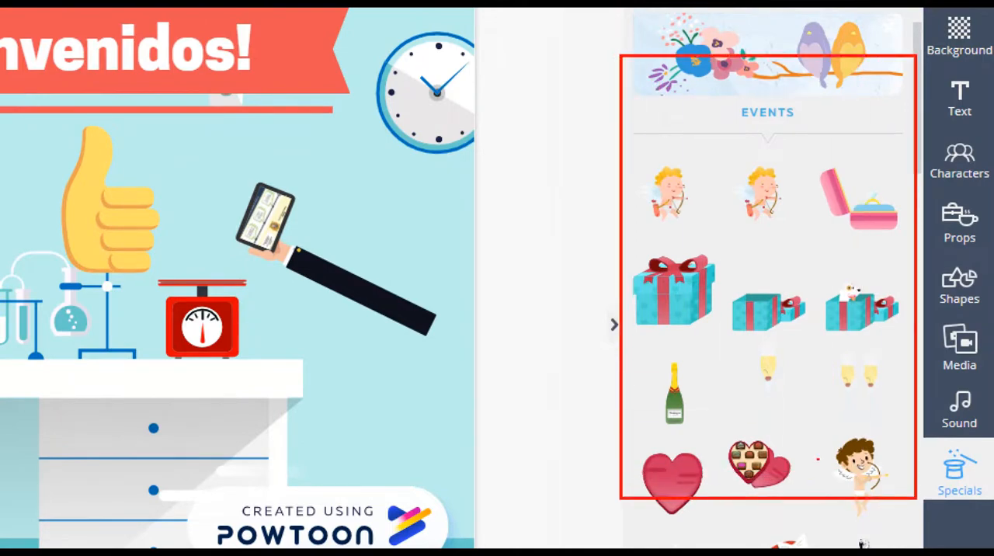
pyautogui.moveTo(596, 298); pyautogui.dragTo(632, 349)
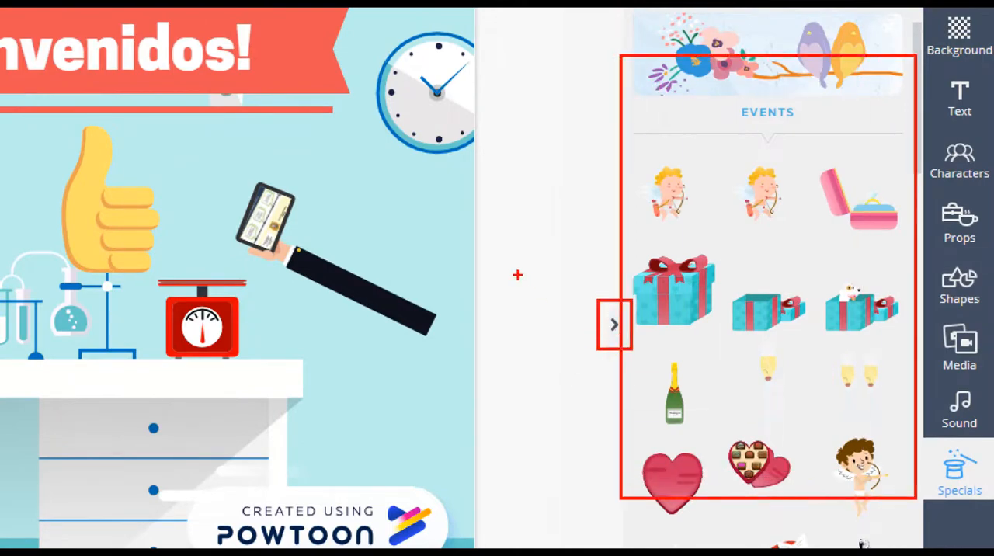
pyautogui.moveTo(517, 275)
pyautogui.mouseDown()
pyautogui.moveTo(561, 283)
pyautogui.moveTo(582, 326)
pyautogui.mouseUp()
pyautogui.press('Escape')
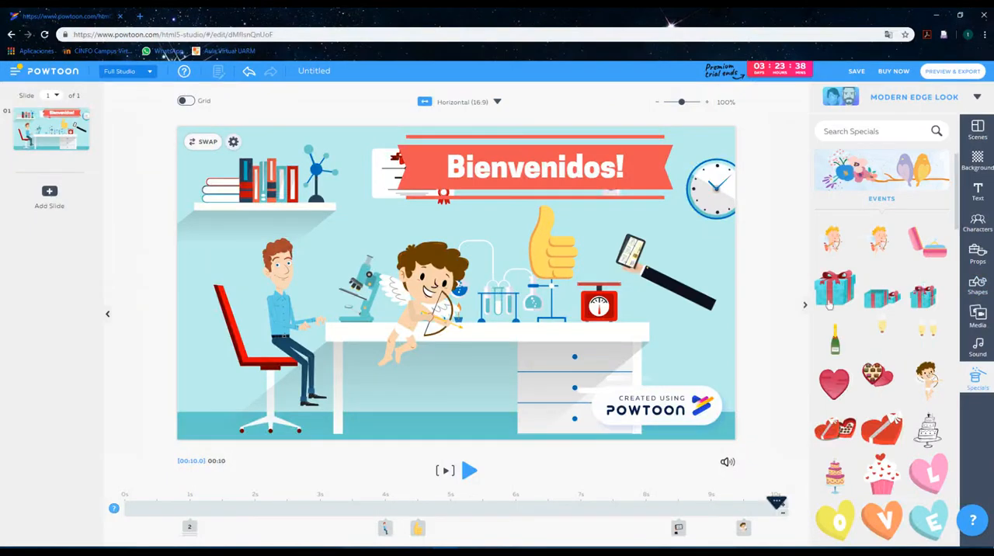
pyautogui.click(804, 305)
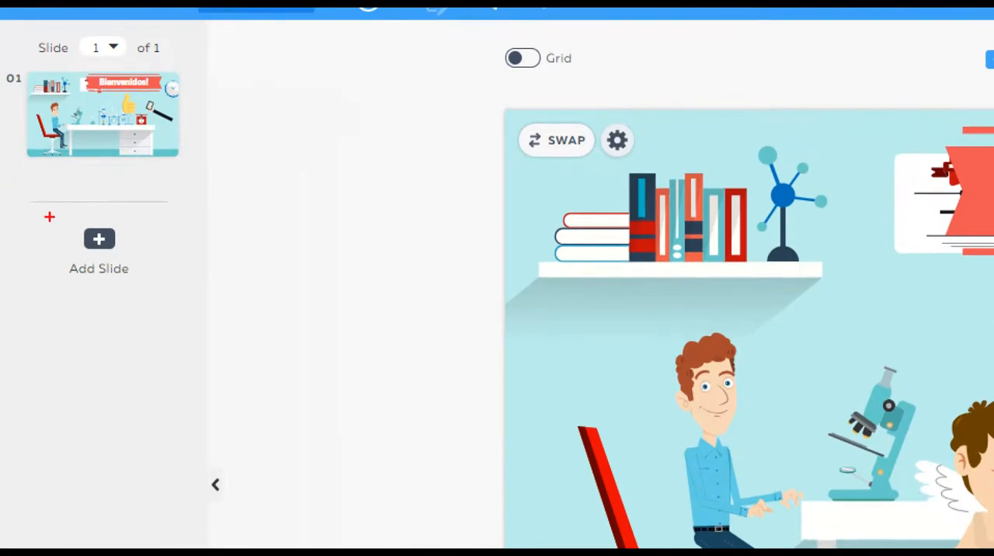
# Add a second slide to the presentation.
pyautogui.moveTo(49, 216); pyautogui.dragTo(182, 297)
pyautogui.moveTo(294, 206); pyautogui.dragTo(138, 255)
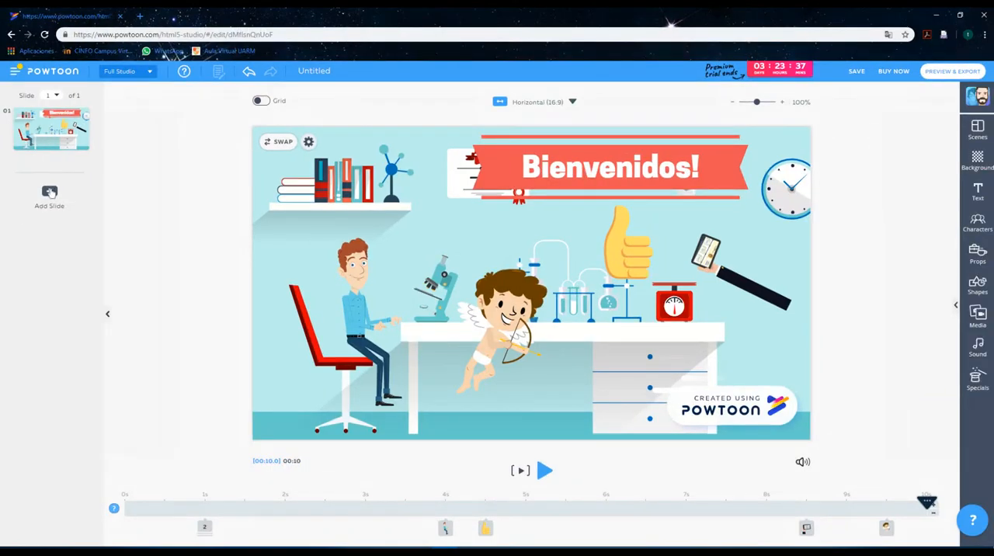
pyautogui.click(98, 241)
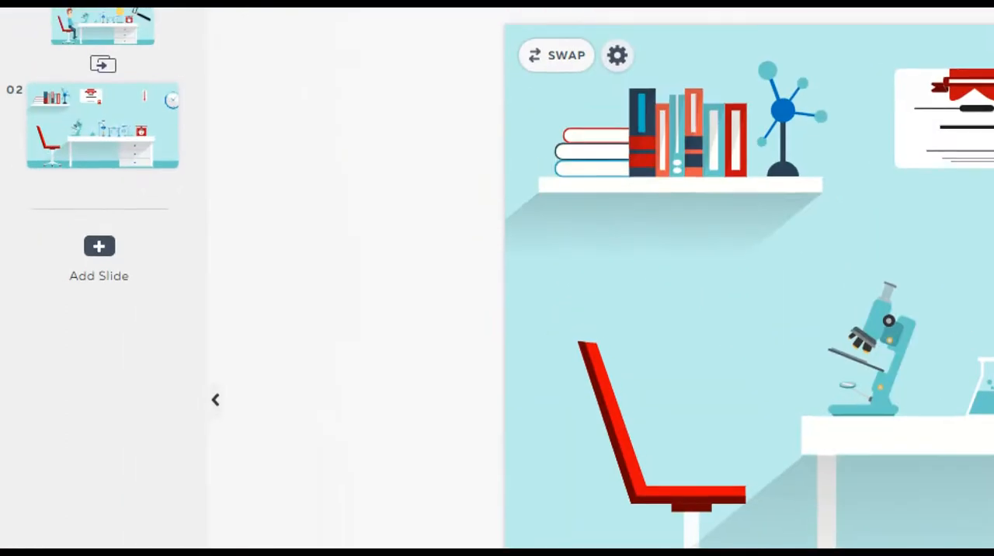
pyautogui.click(5, 70)
pyautogui.moveTo(4, 72); pyautogui.dragTo(225, 325)
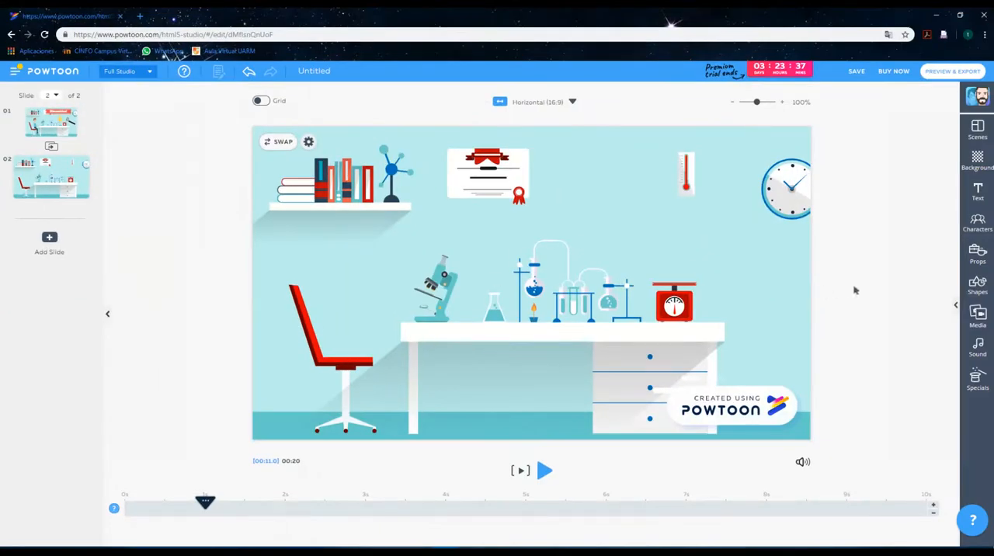
# Add the man in the mustard shirt from The Office - Free characters and place him between the red chair and the desk.
pyautogui.click(978, 225)
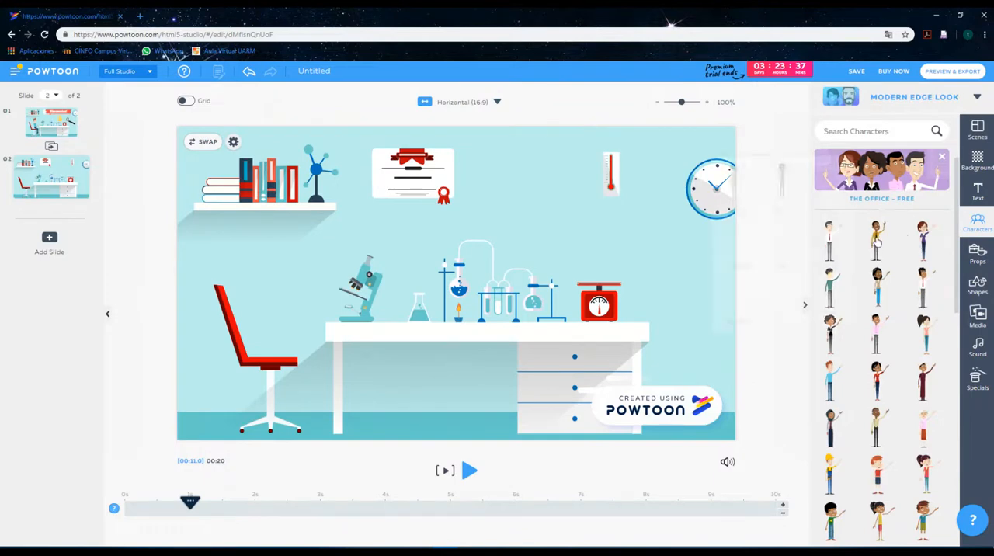
pyautogui.click(877, 242)
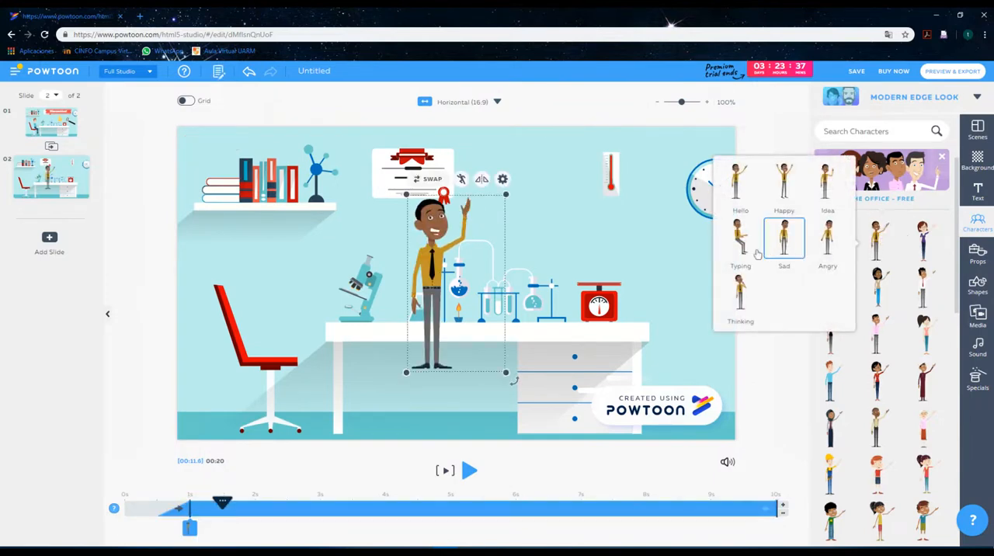
pyautogui.moveTo(420, 253); pyautogui.dragTo(323, 292)
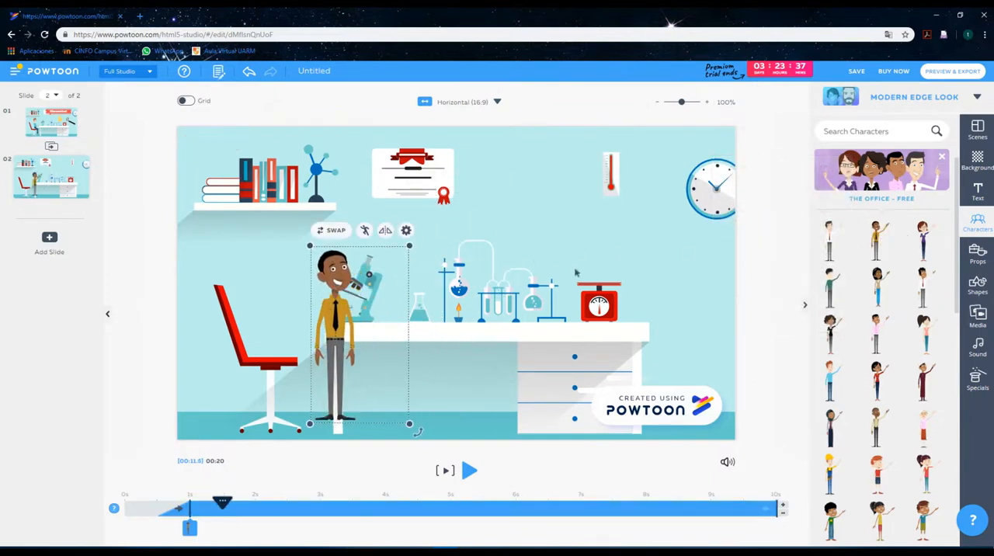
pyautogui.click(660, 270)
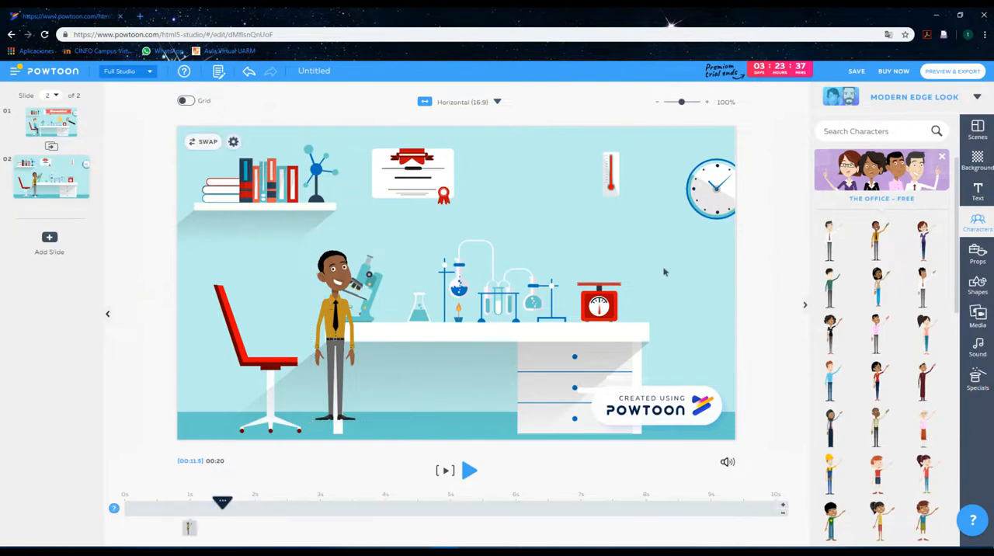
# Change slide 2's background to the blue office with whiteboard and globe from Locations, and position the character in front of the monitor.
pyautogui.click(978, 162)
pyautogui.scroll(-2, 896, 354)
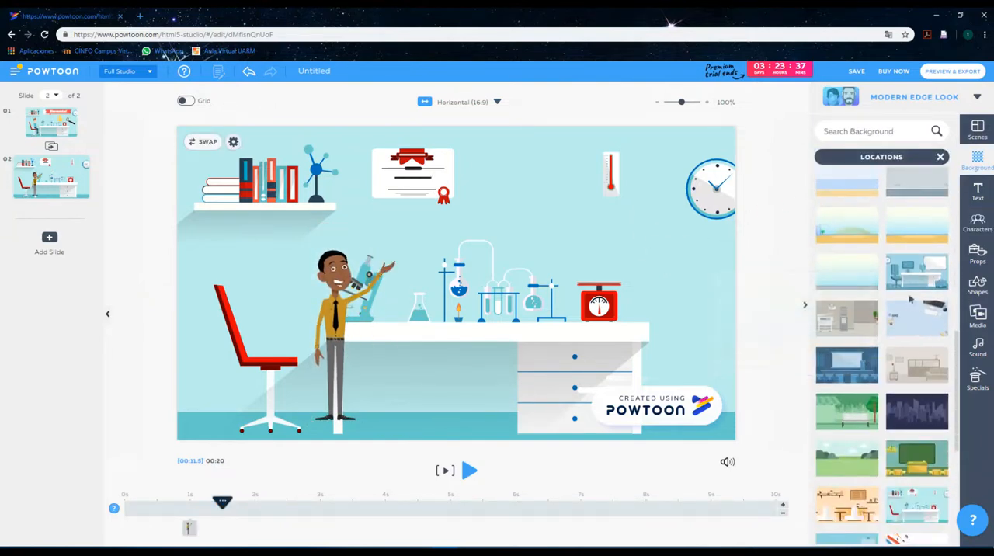
pyautogui.click(916, 273)
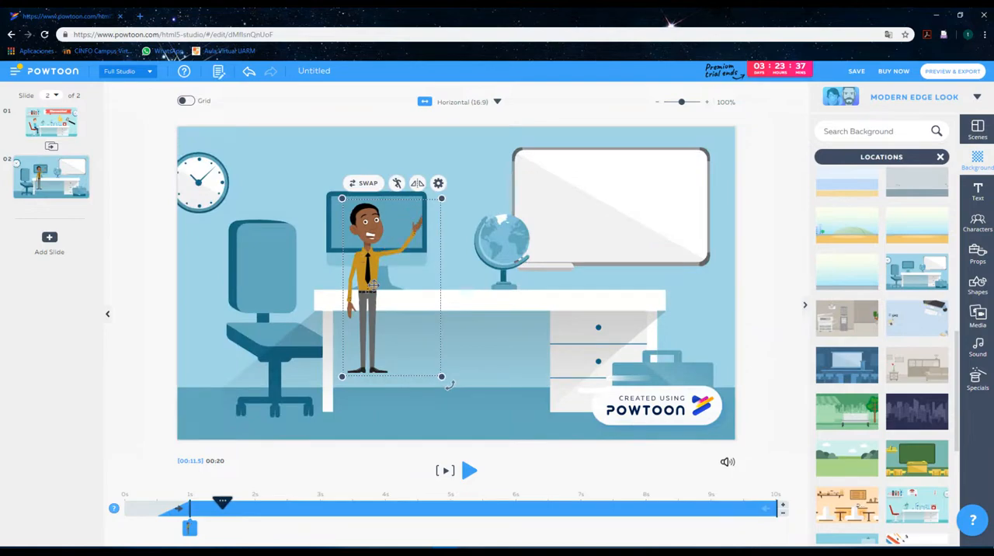
pyautogui.click(58, 279)
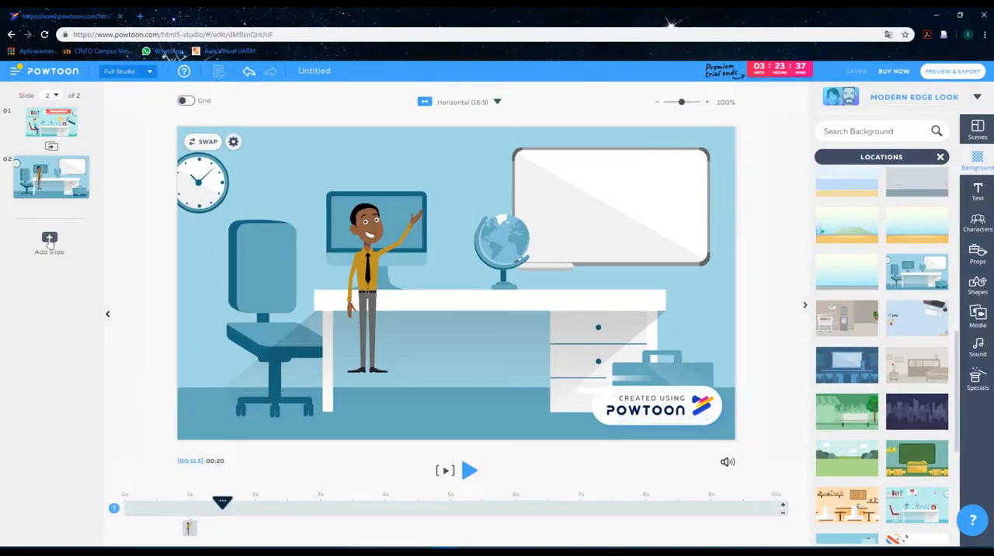
# Add a third slide and collapse the background library.
pyautogui.click(49, 240)
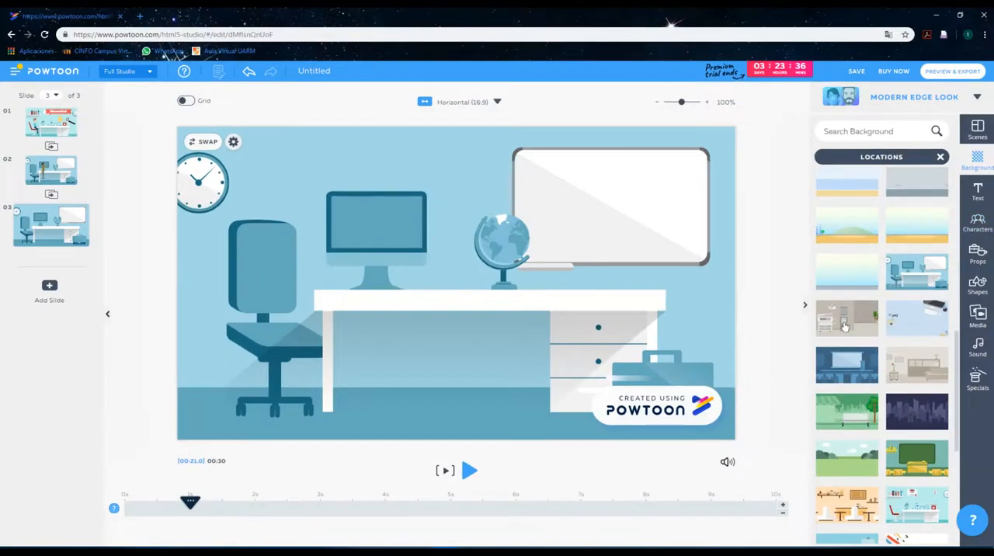
pyautogui.click(805, 306)
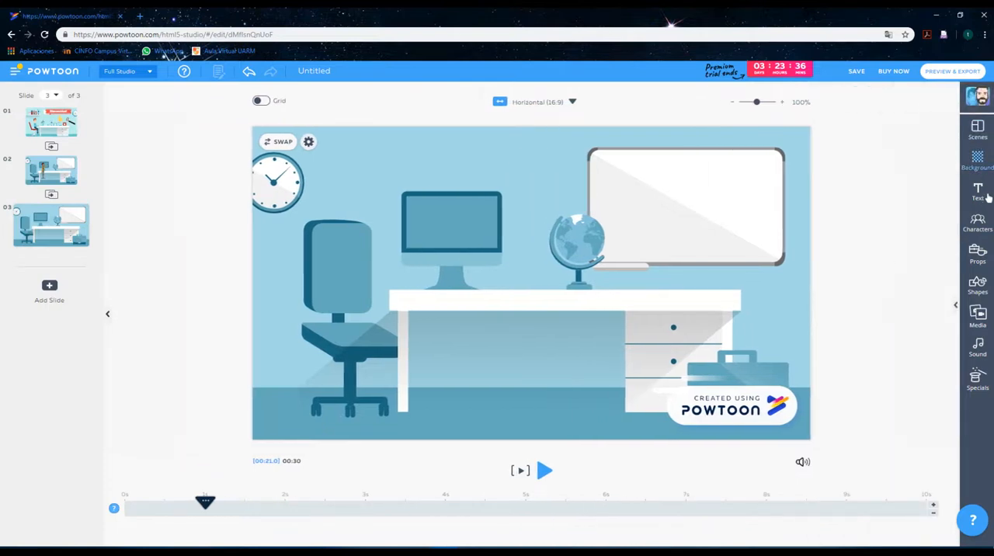
# Review the available transition styles and apply a transition between slides 1 and 2.
pyautogui.moveTo(74, 242)
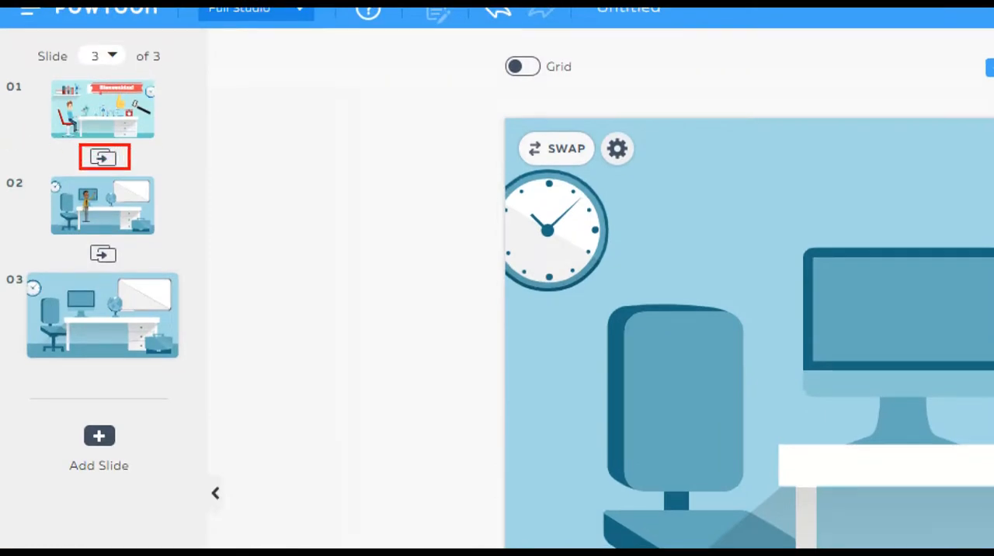
pyautogui.moveTo(86, 239); pyautogui.dragTo(130, 268)
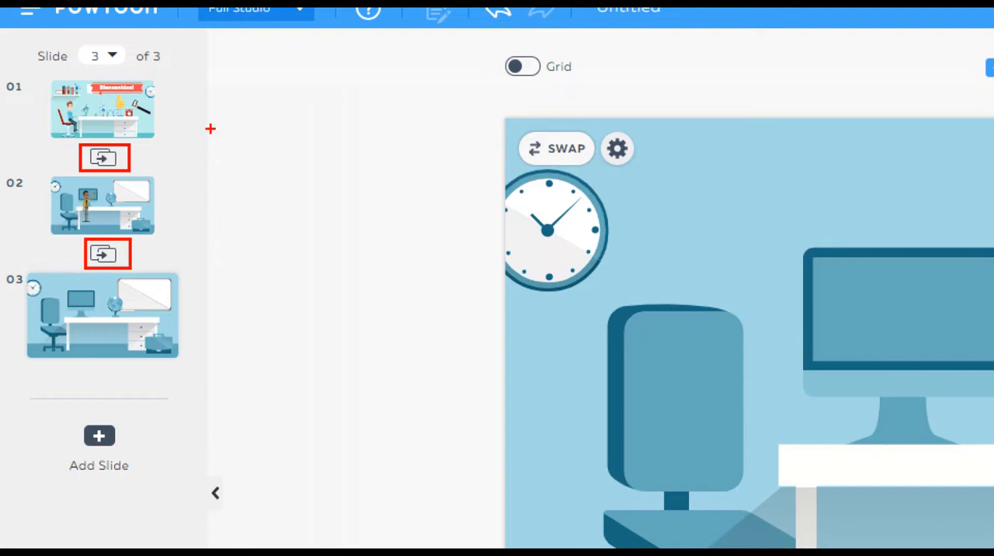
pyautogui.moveTo(275, 86)
pyautogui.mouseDown()
pyautogui.moveTo(218, 143)
pyautogui.moveTo(144, 153)
pyautogui.mouseUp()
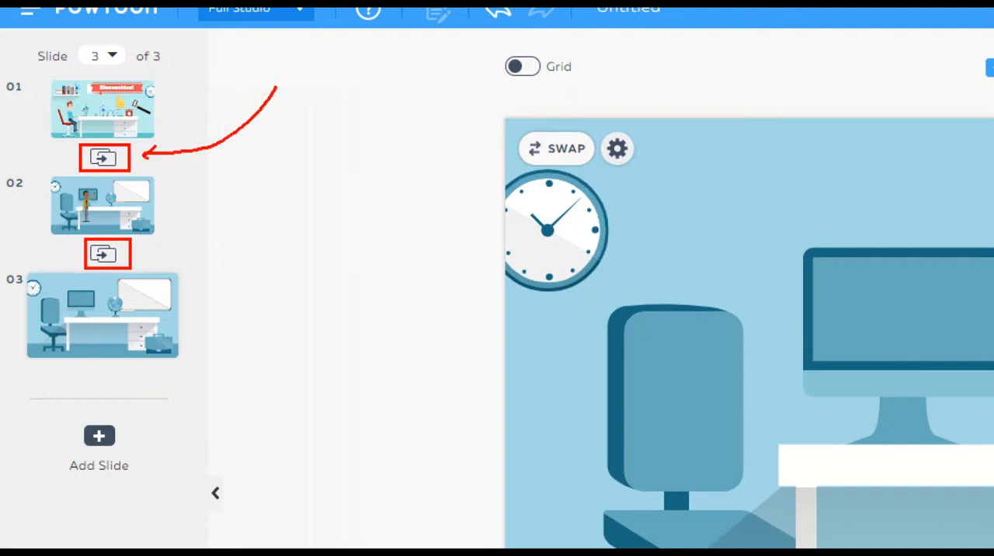
pyautogui.press('Escape')
pyautogui.click(51, 146)
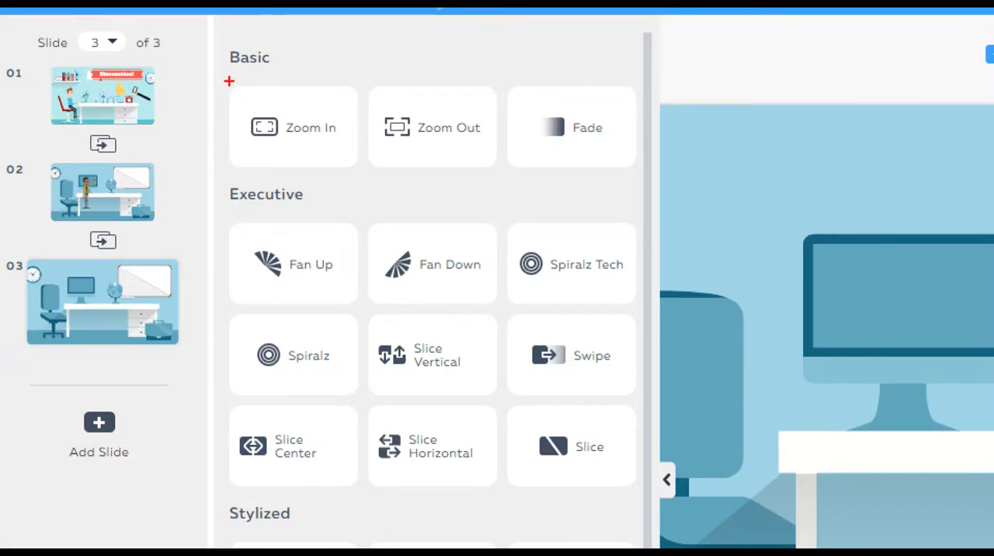
pyautogui.moveTo(228, 79); pyautogui.dragTo(619, 173)
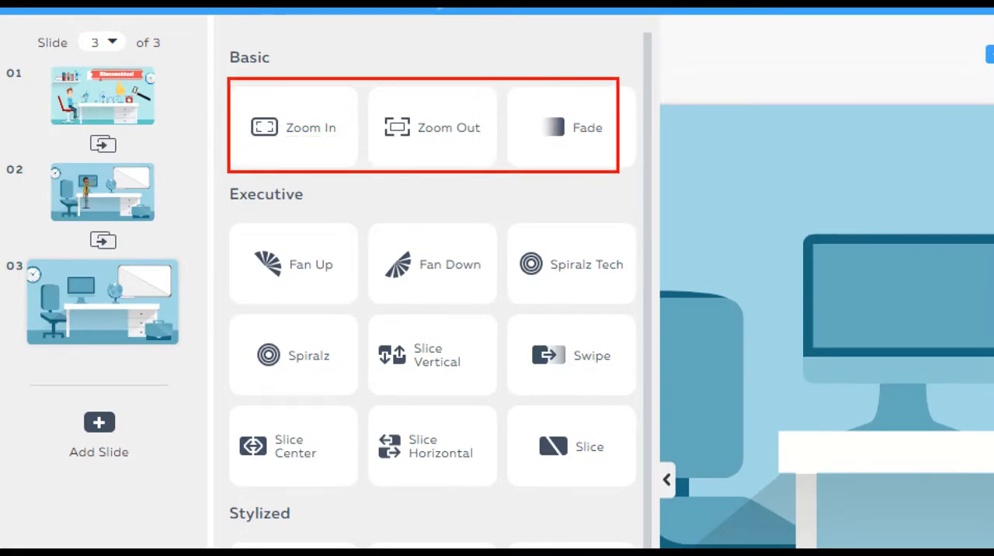
pyautogui.moveTo(519, 36); pyautogui.dragTo(564, 93)
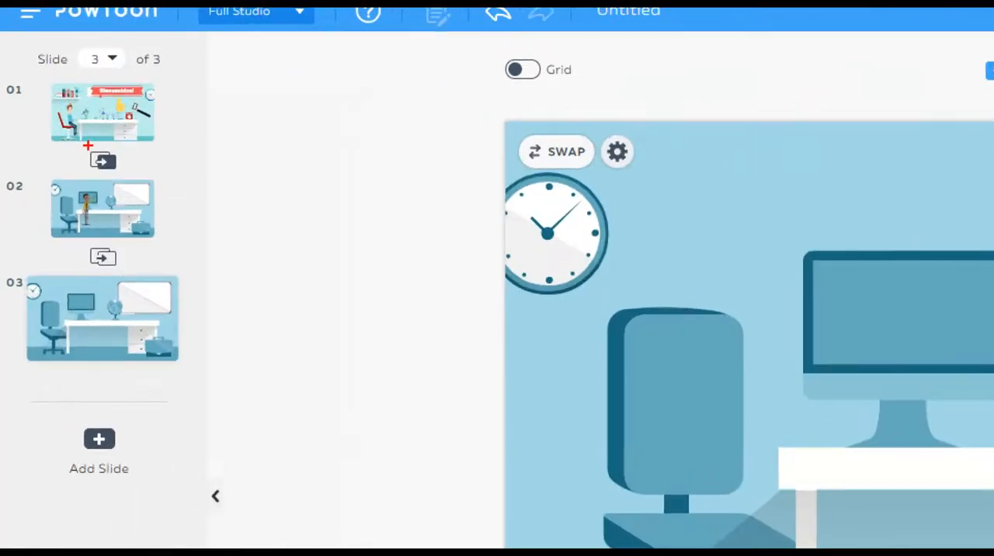
pyautogui.moveTo(82, 144)
pyautogui.mouseDown()
pyautogui.moveTo(135, 175)
pyautogui.moveTo(158, 171)
pyautogui.moveTo(193, 134)
pyautogui.mouseUp()
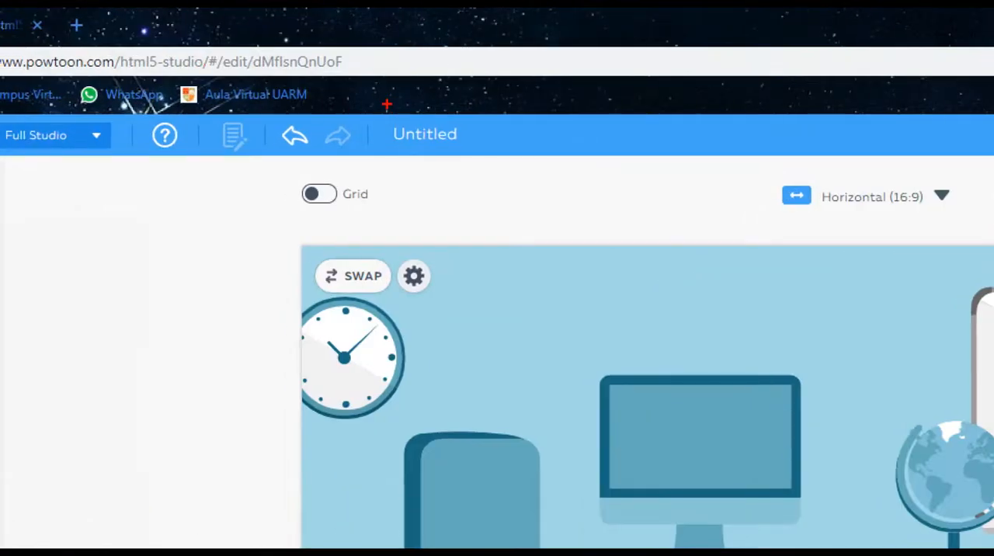
# Rename the presentation as mi presentacion and save it.
pyautogui.moveTo(287, 55); pyautogui.dragTo(360, 90)
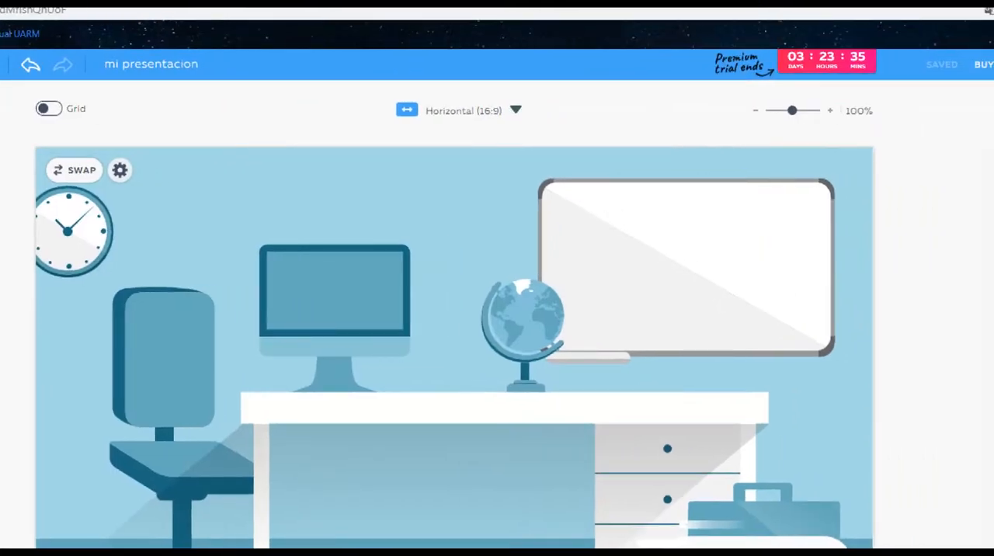
pyautogui.moveTo(95, 43); pyautogui.dragTo(202, 90)
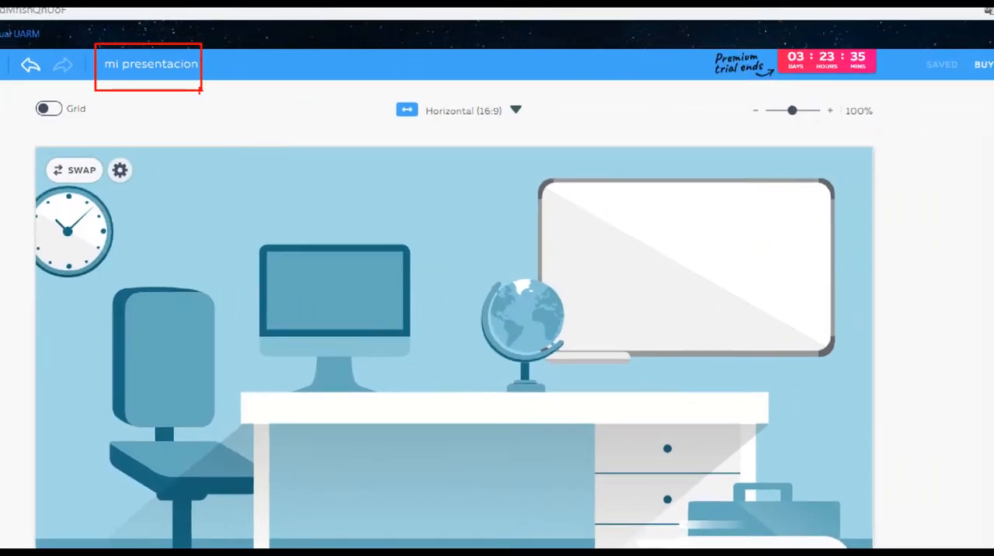
pyautogui.moveTo(920, 39); pyautogui.dragTo(963, 96)
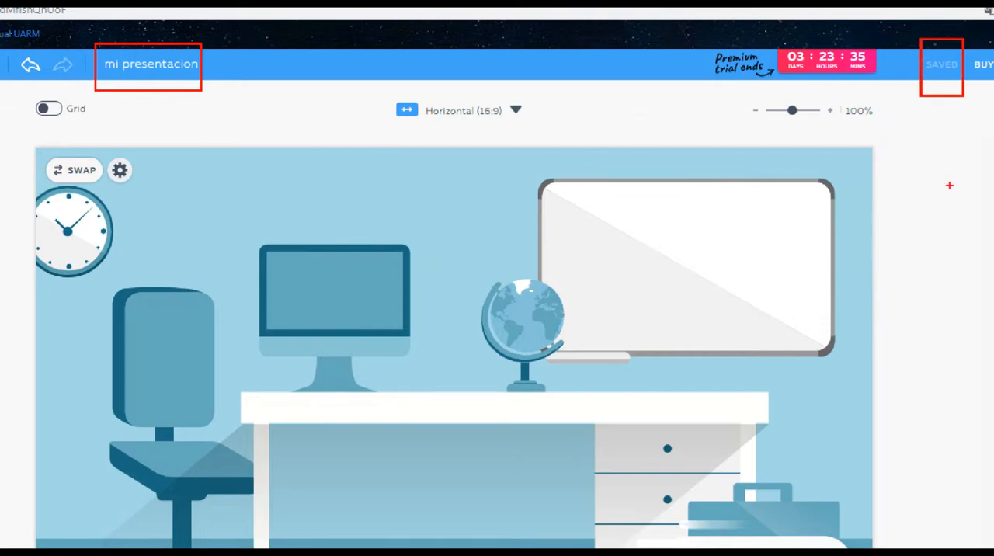
pyautogui.moveTo(949, 186); pyautogui.dragTo(930, 142)
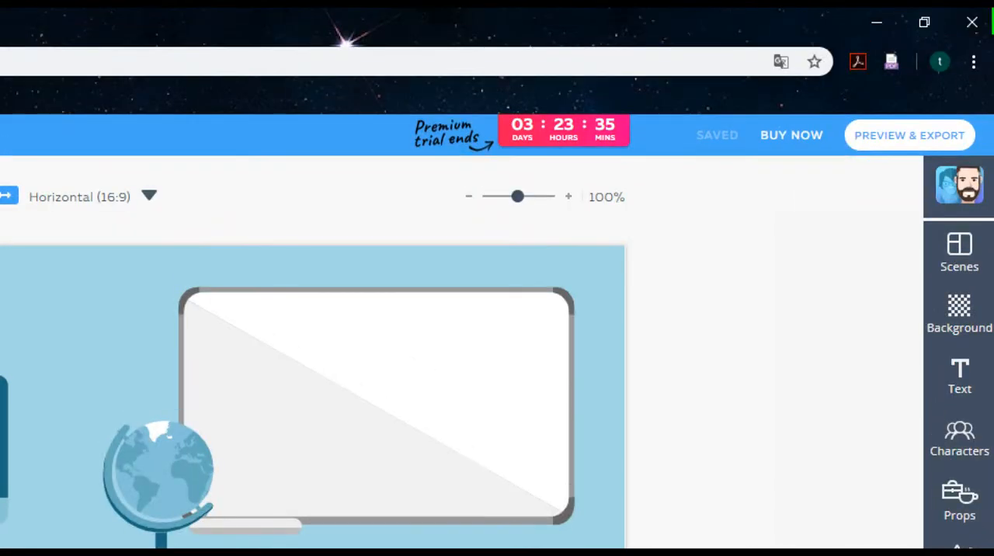
# Preview the whole presentation and open its export options.
pyautogui.moveTo(894, 149); pyautogui.dragTo(864, 211)
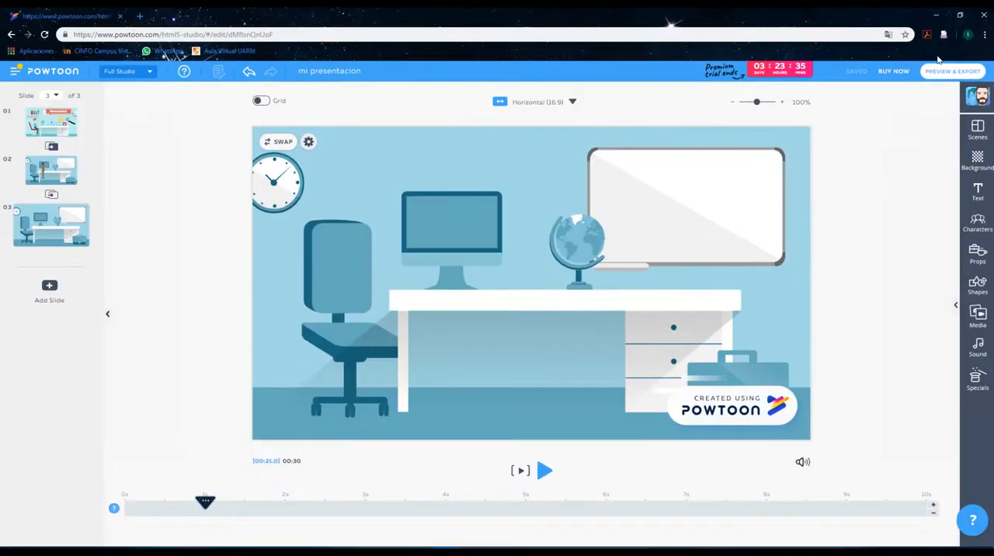
pyautogui.click(909, 135)
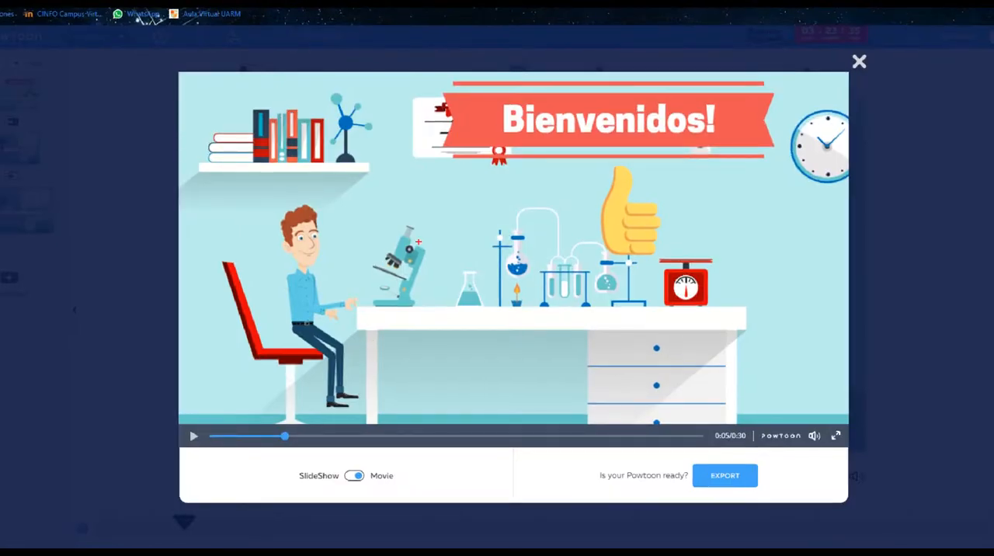
pyautogui.moveTo(419, 242); pyautogui.dragTo(475, 211)
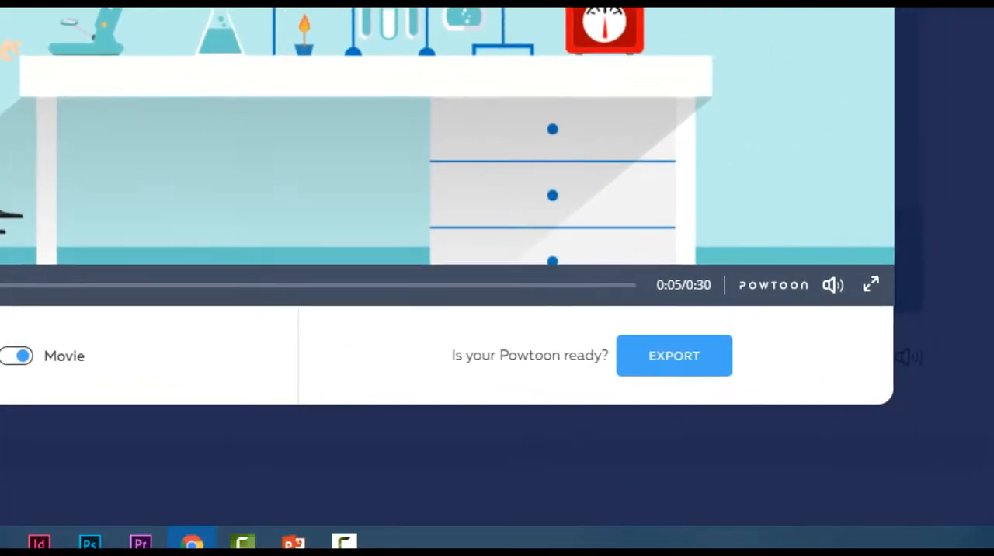
pyautogui.moveTo(595, 313); pyautogui.dragTo(786, 409)
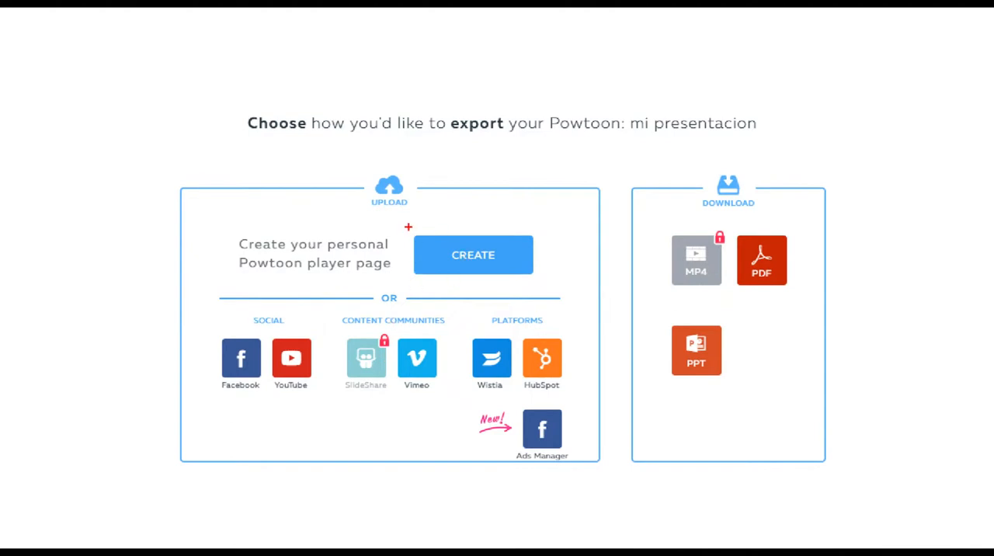
# Export the presentation to a personal Powtoon player page with category Education, Public privacy, HD Quality 720p and branding shown.
pyautogui.moveTo(407, 226); pyautogui.dragTo(533, 277)
pyautogui.moveTo(533, 278); pyautogui.dragTo(547, 285)
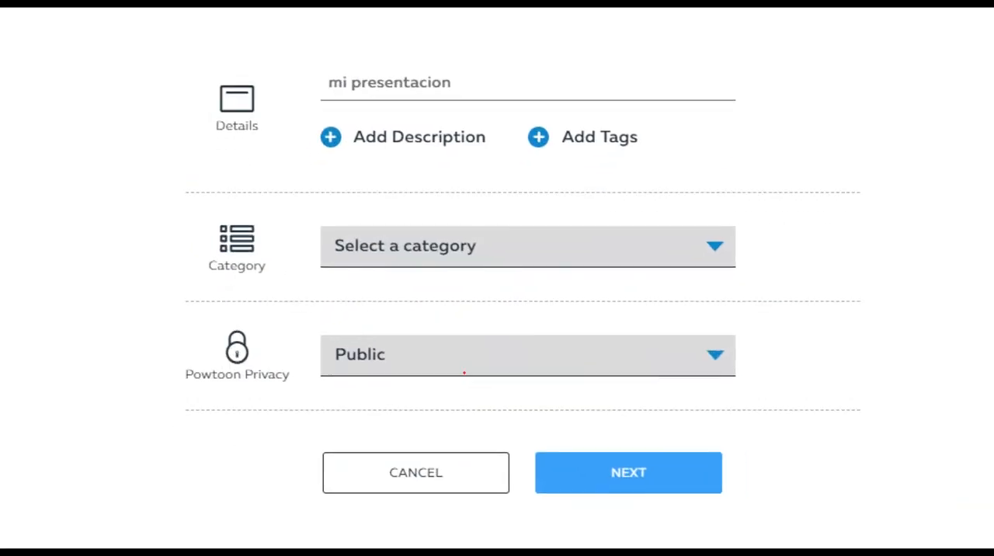
pyautogui.moveTo(313, 217); pyautogui.dragTo(765, 278)
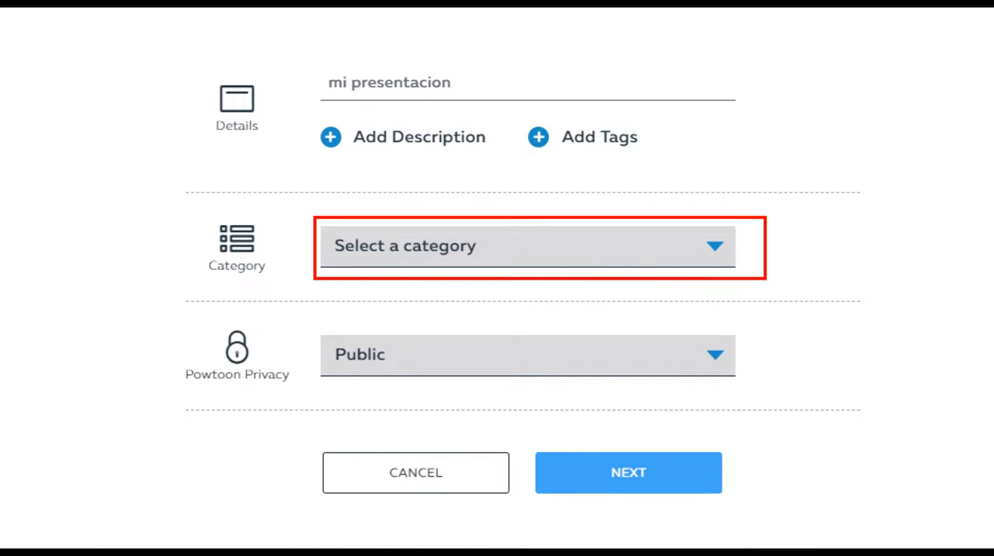
pyautogui.moveTo(803, 234)
pyautogui.mouseDown()
pyautogui.moveTo(835, 227)
pyautogui.moveTo(852, 205)
pyautogui.mouseUp()
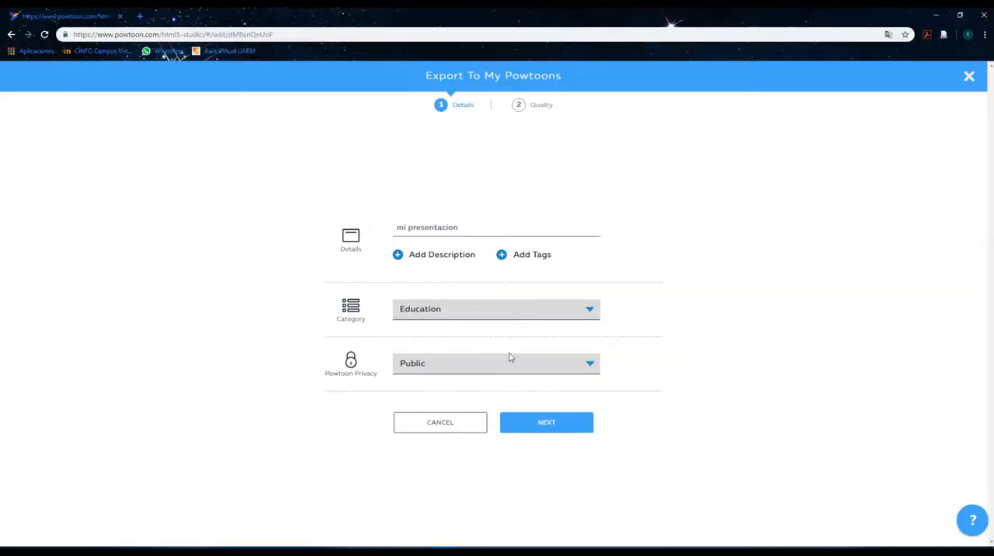
pyautogui.click(548, 425)
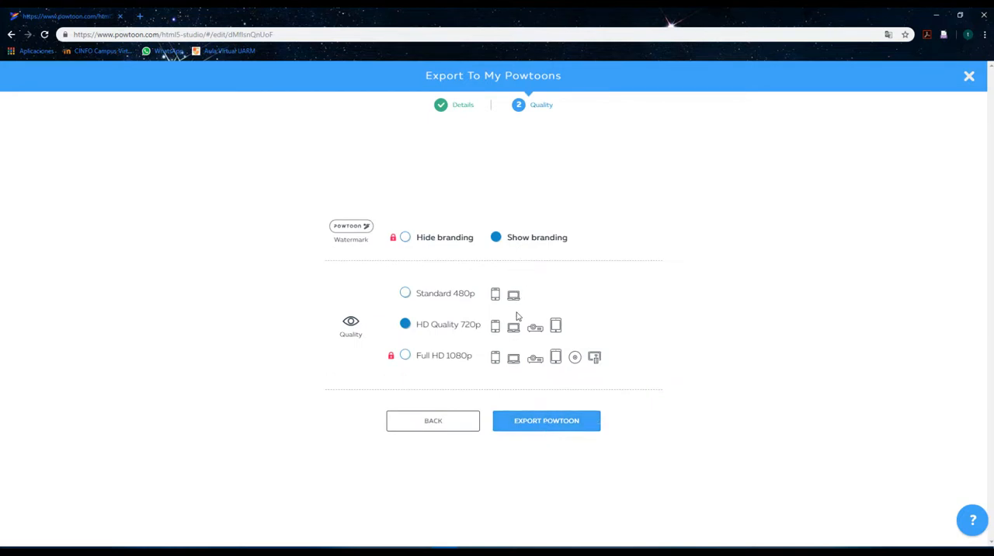
pyautogui.click(544, 424)
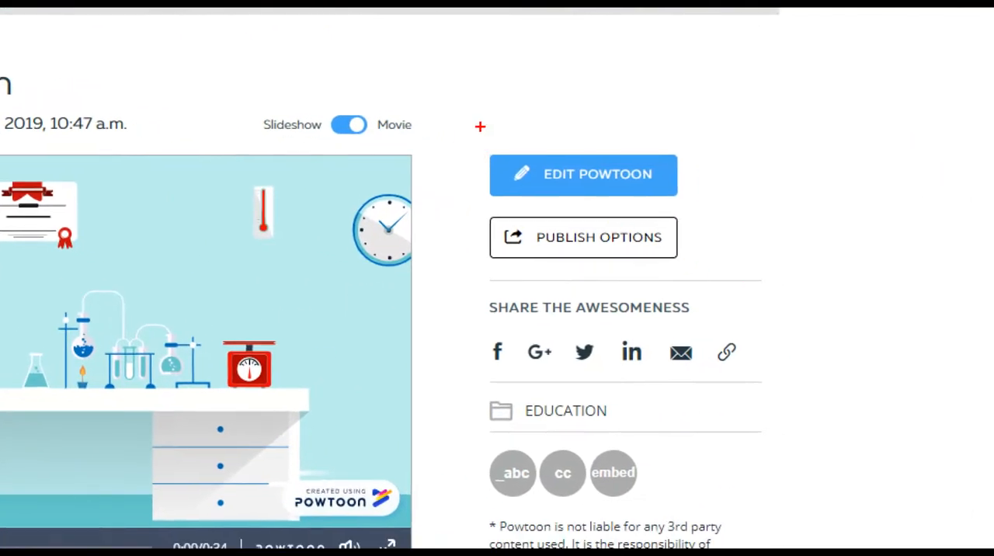
pyautogui.moveTo(479, 127); pyautogui.dragTo(704, 205)
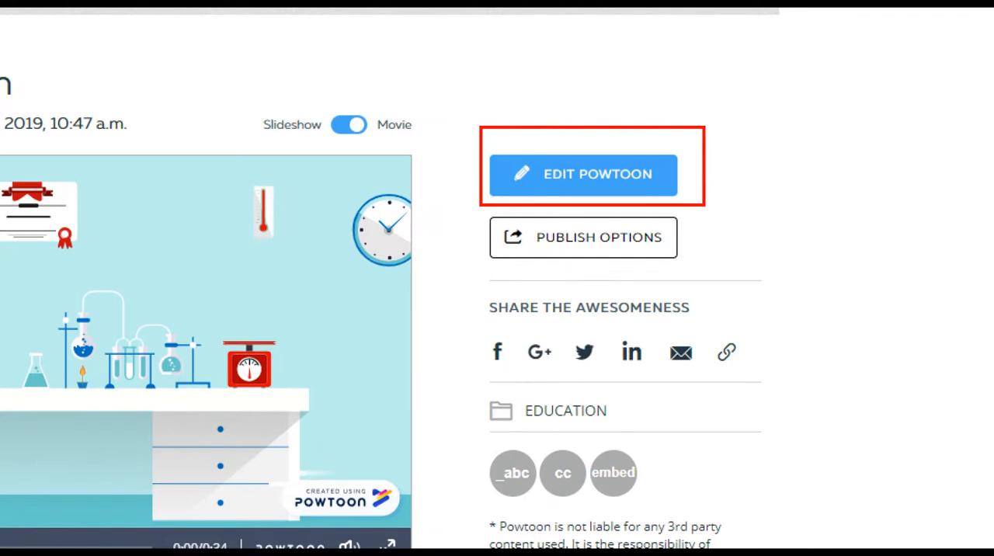
pyautogui.moveTo(476, 285)
pyautogui.mouseDown()
pyautogui.moveTo(595, 332)
pyautogui.moveTo(798, 383)
pyautogui.mouseUp()
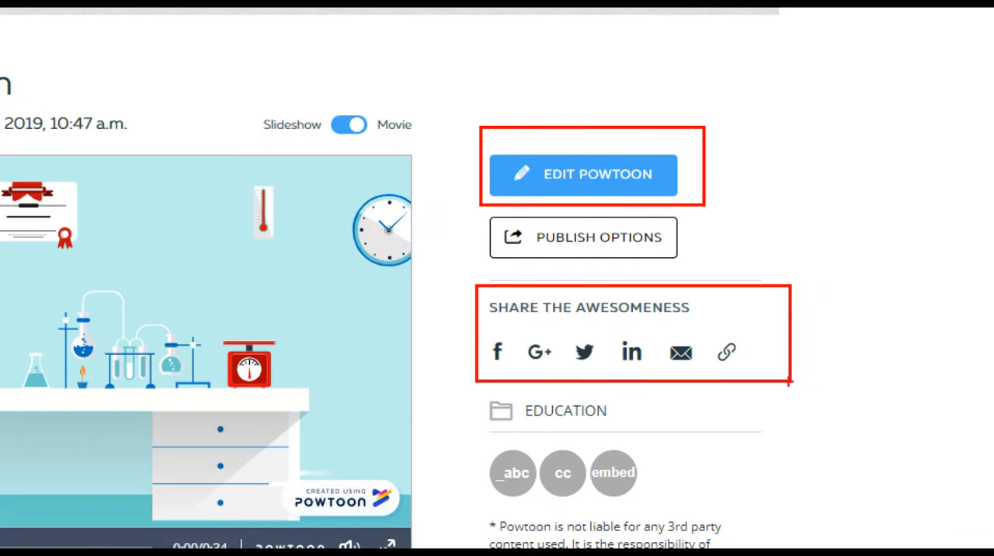